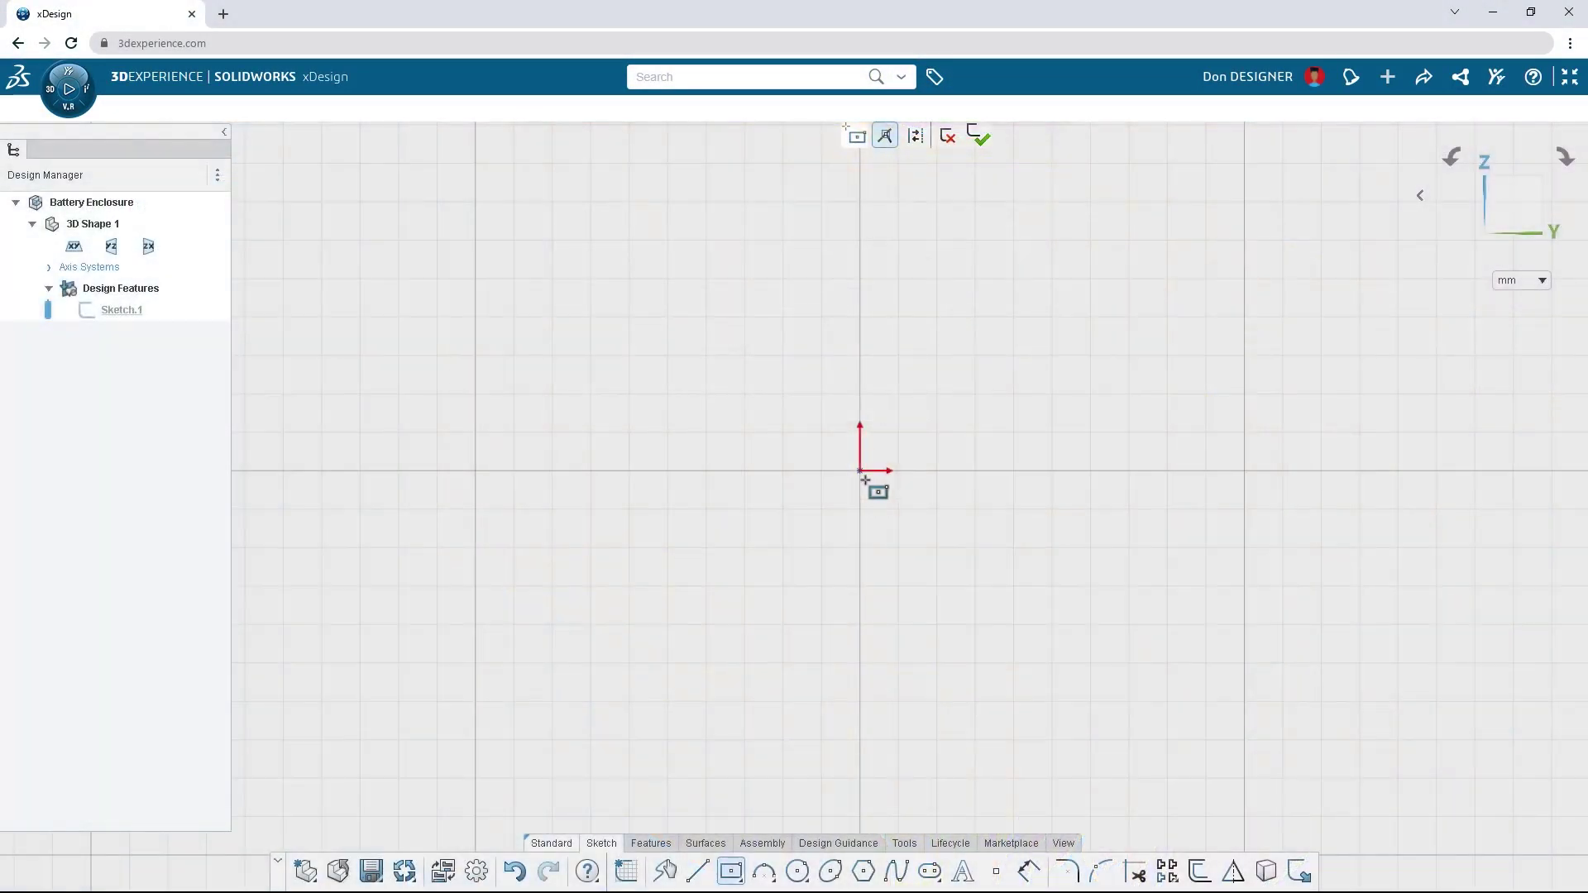
- Sketch a centre rectangle and sweep-cut it along the shell's open edge as Sweep Cut.2
left_click(860, 470)
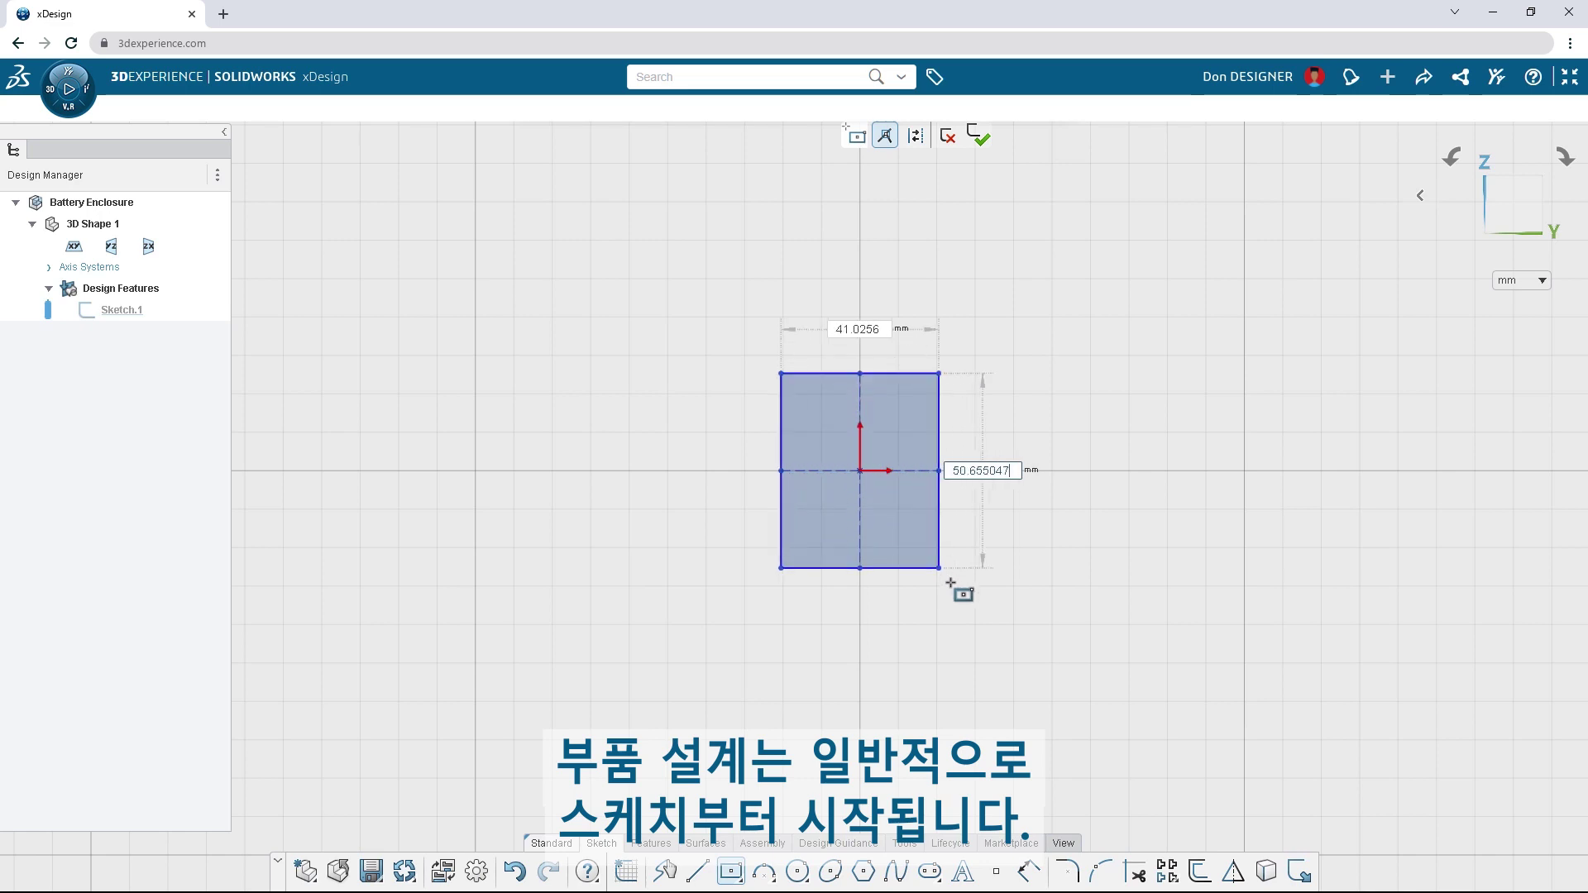
left_click(1015, 660)
left_click(1019, 490)
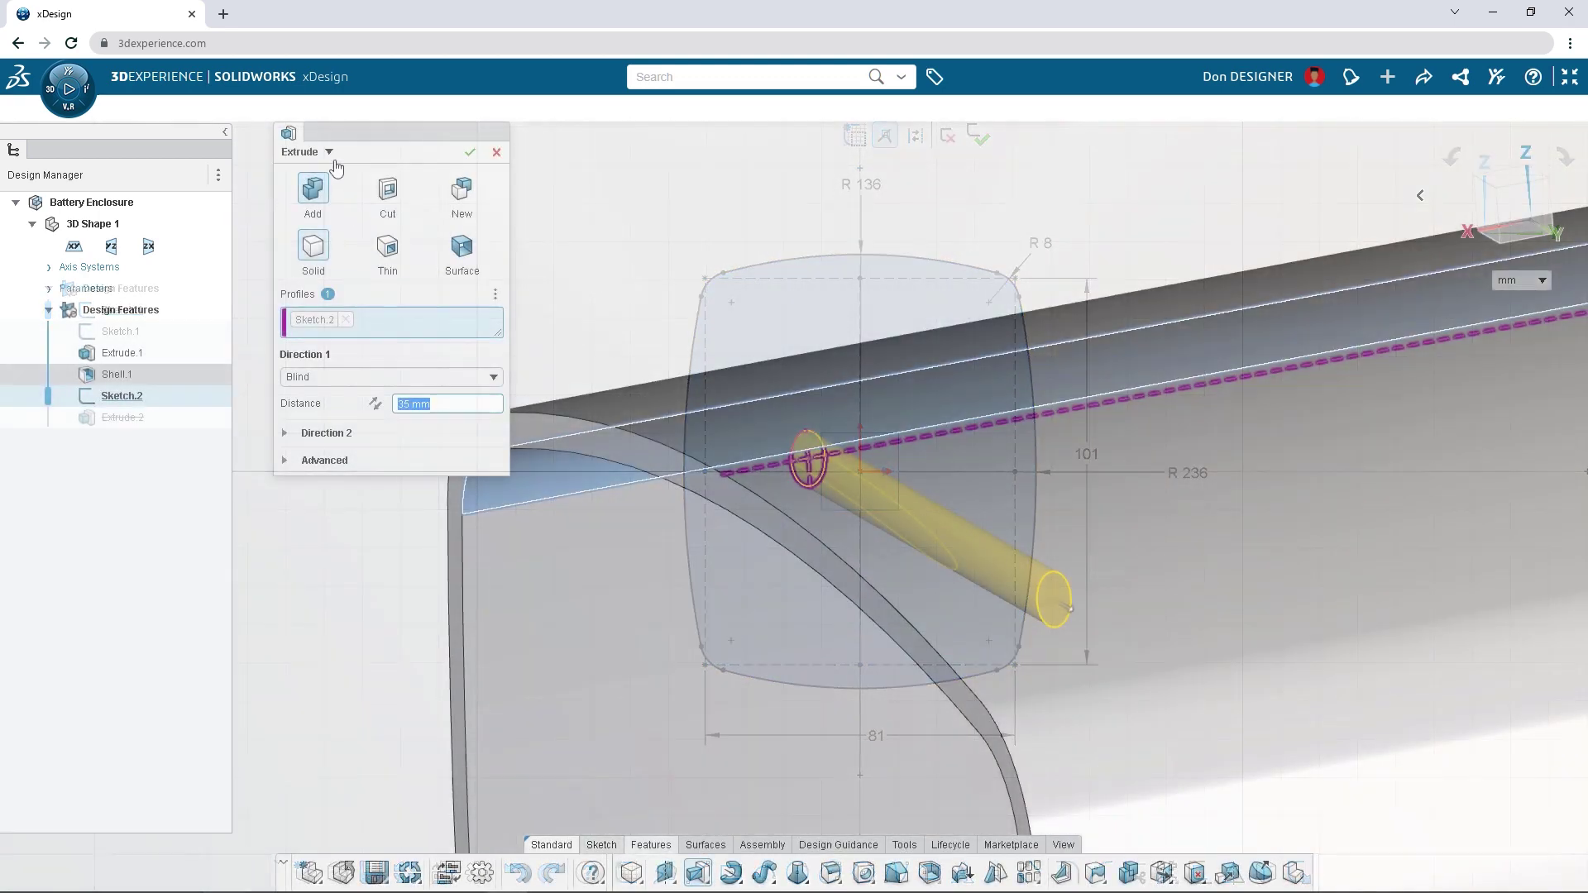
left_click(334, 158)
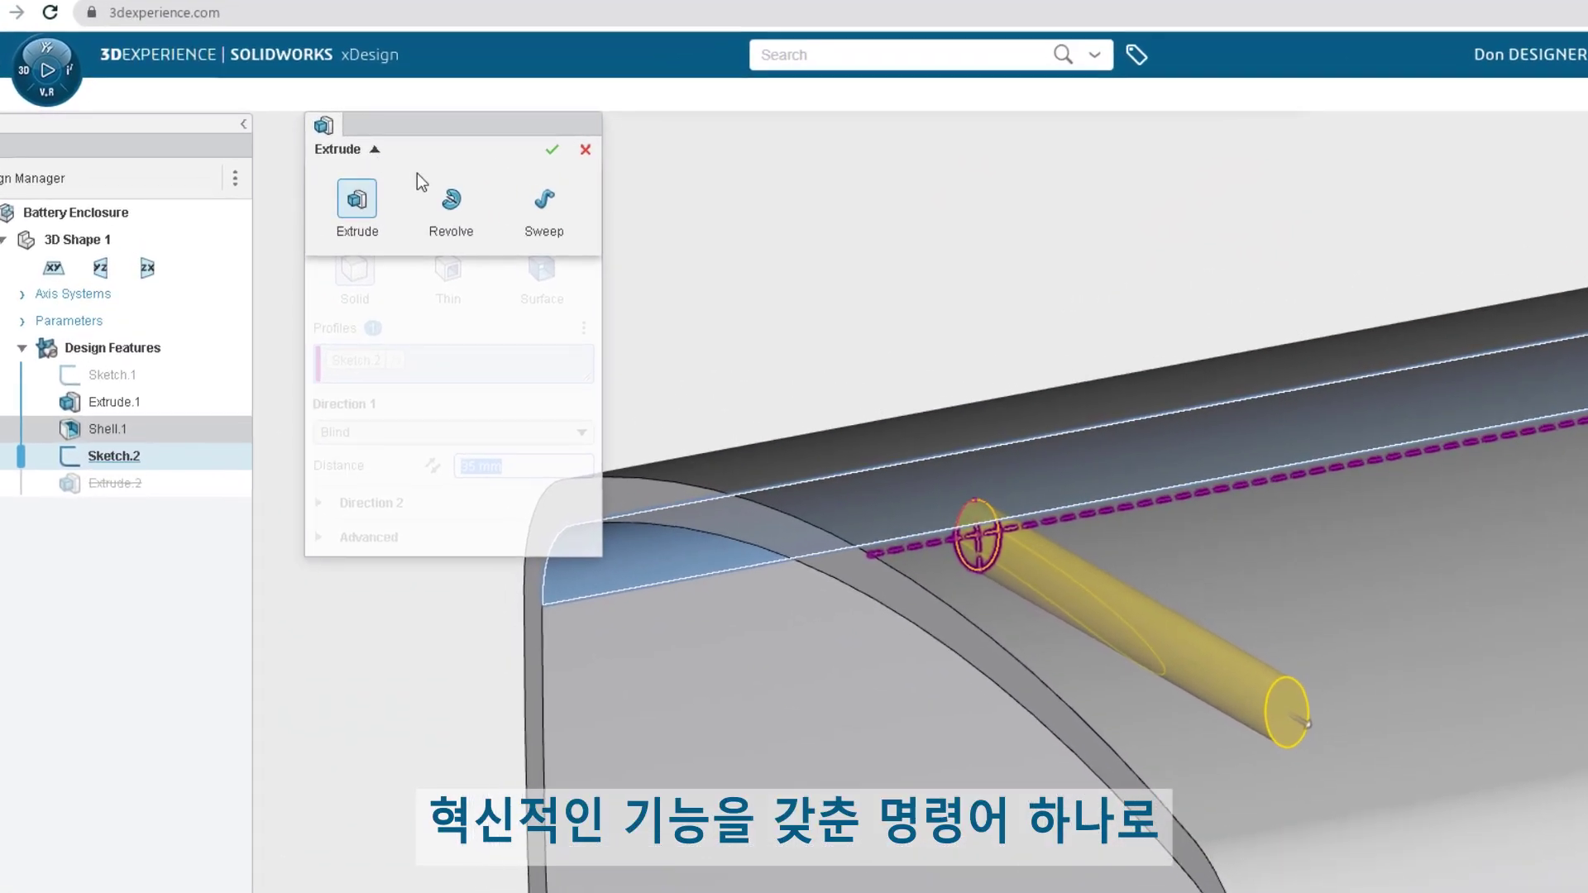
left_click(544, 203)
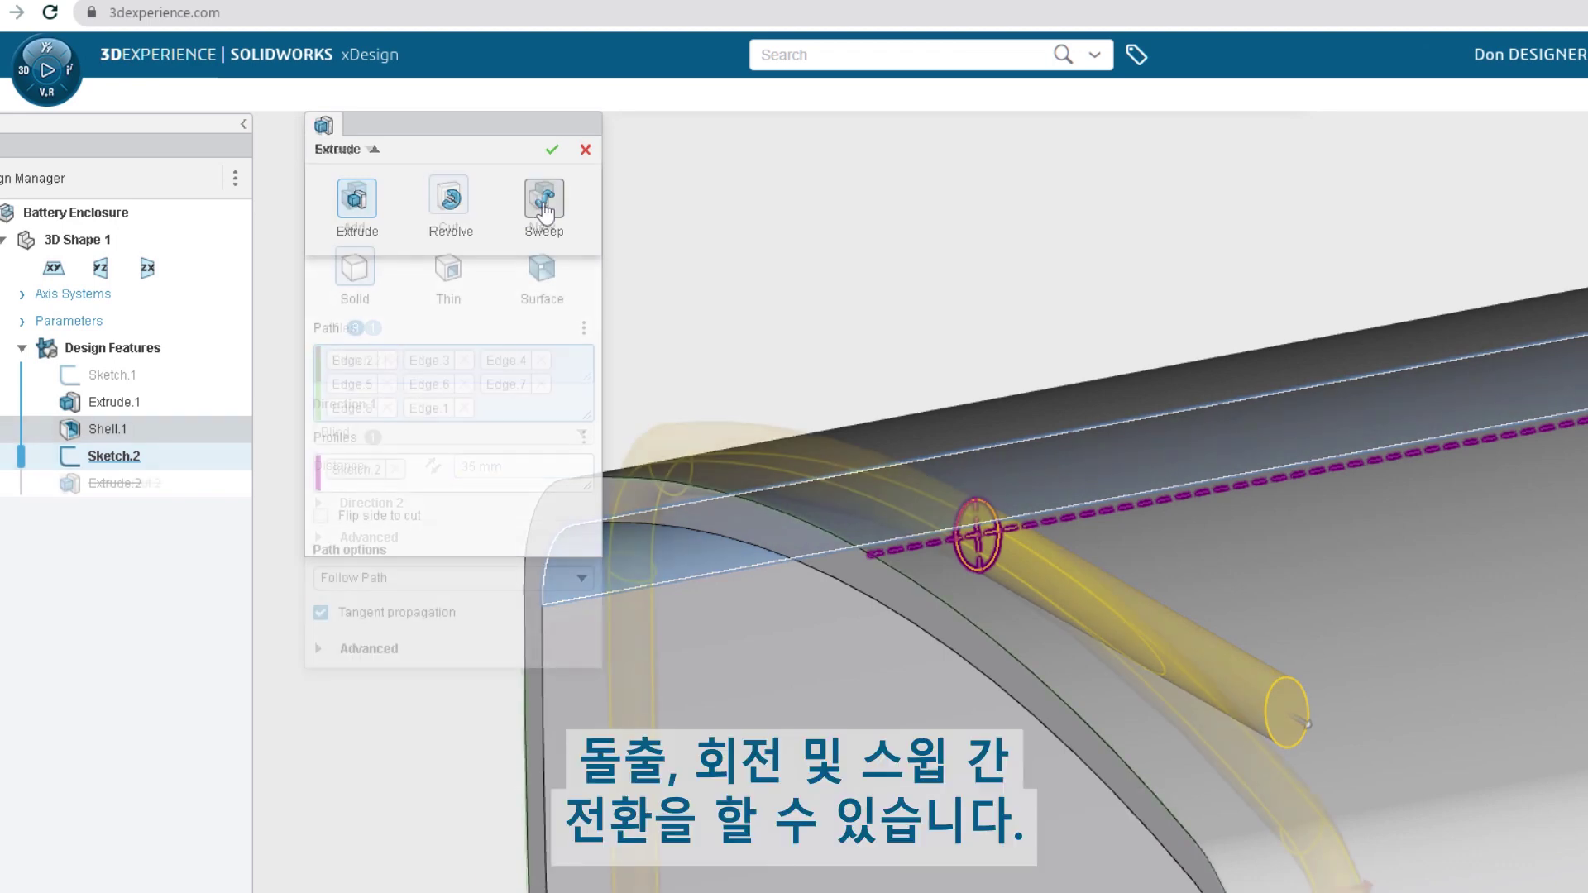
left_click(552, 150)
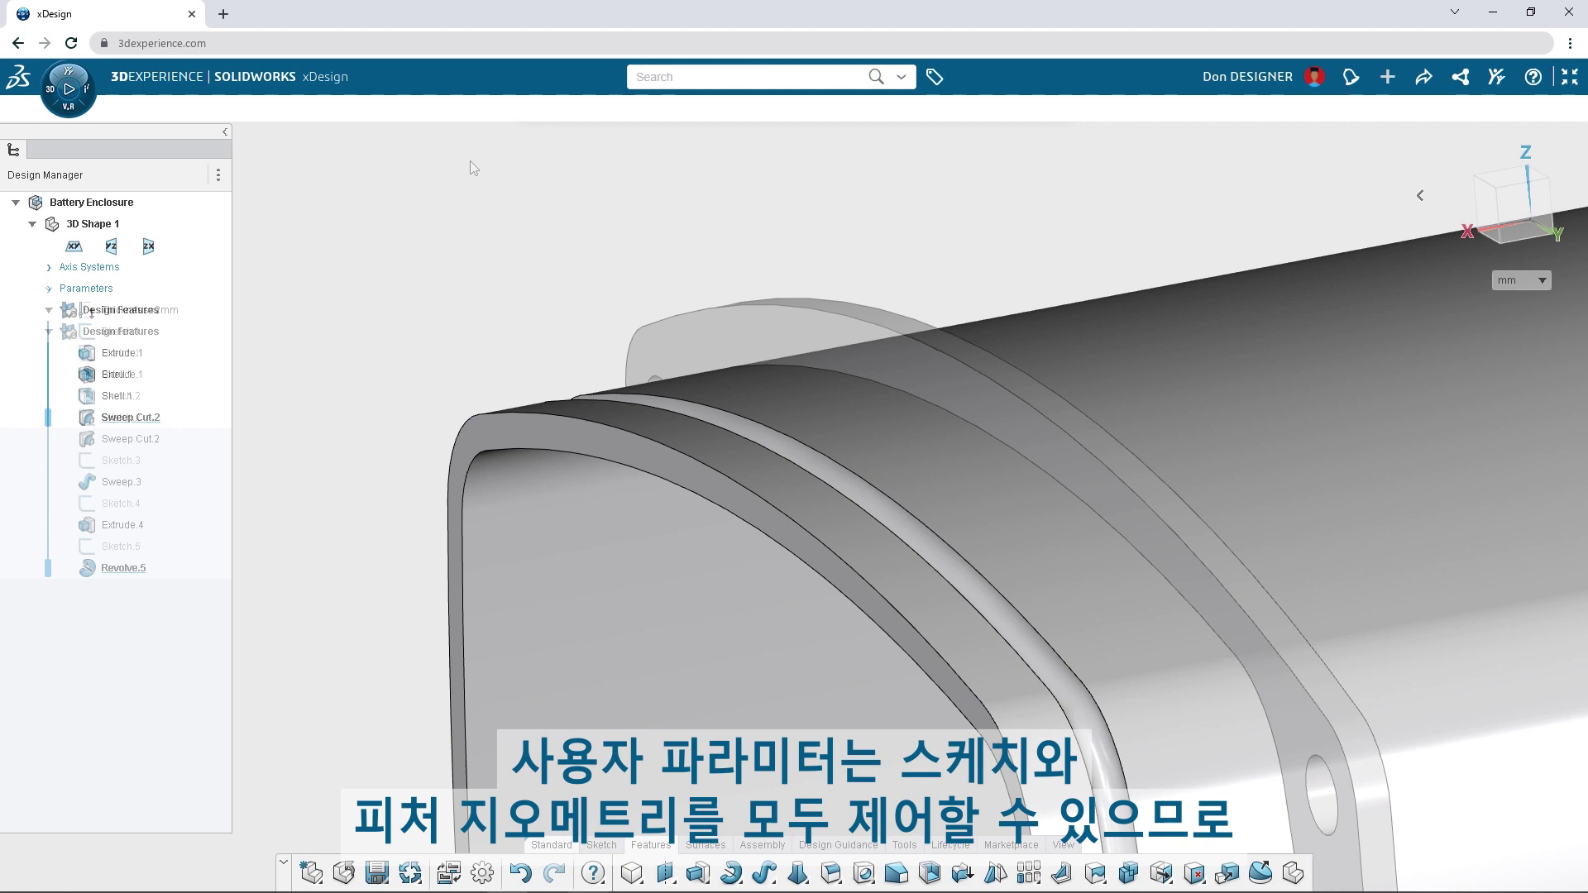
- Set the Thickness parameter to 3mm and start Sketch.6 on the round end face
double_click(136, 311)
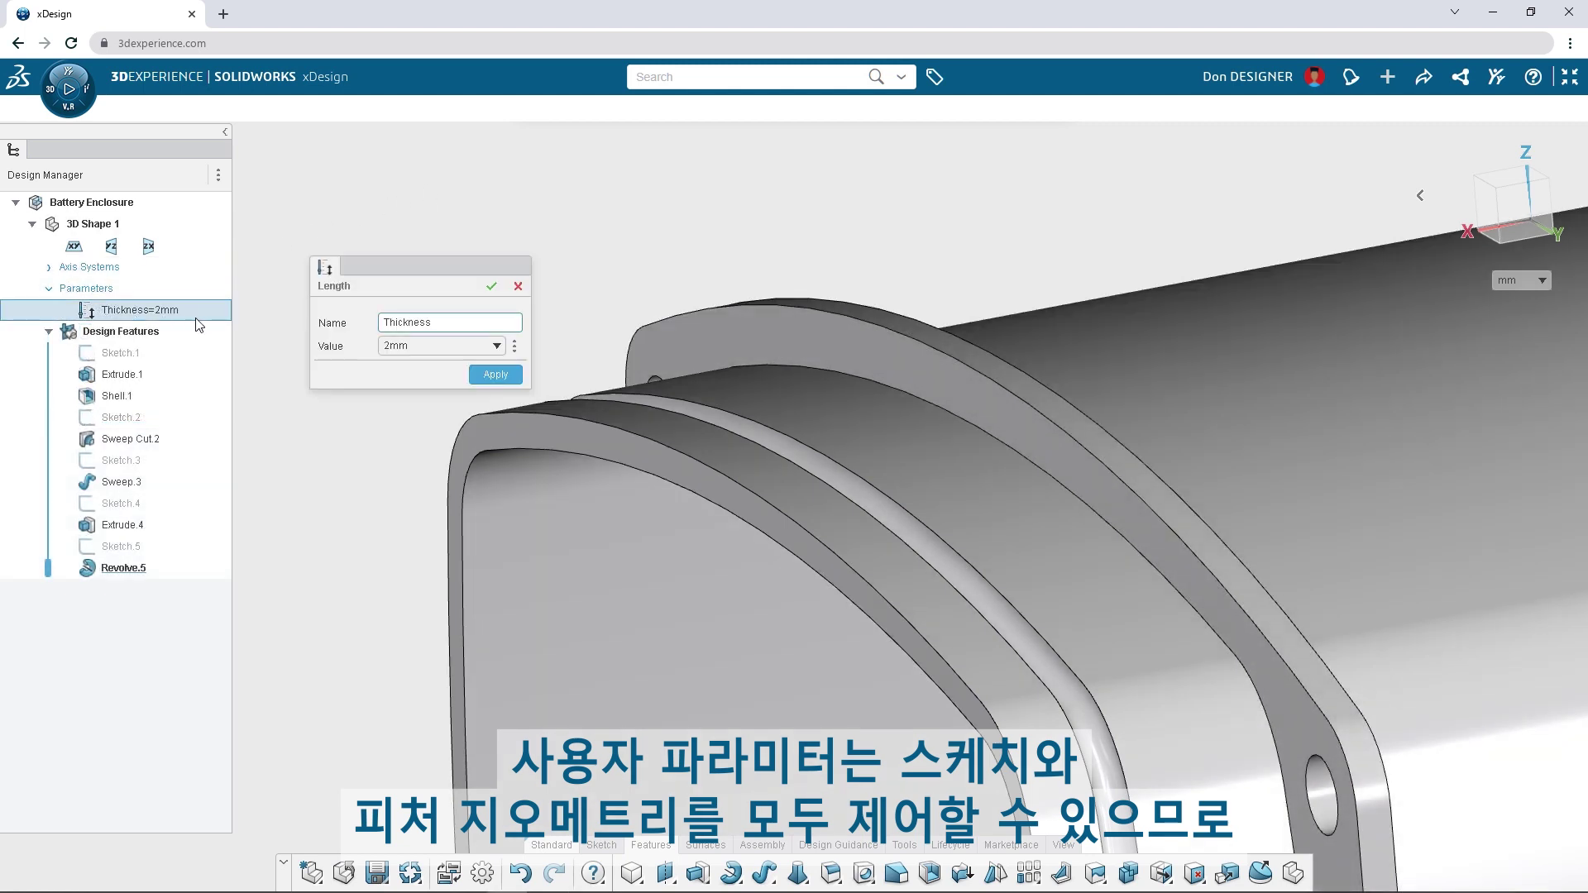
left_click(417, 386)
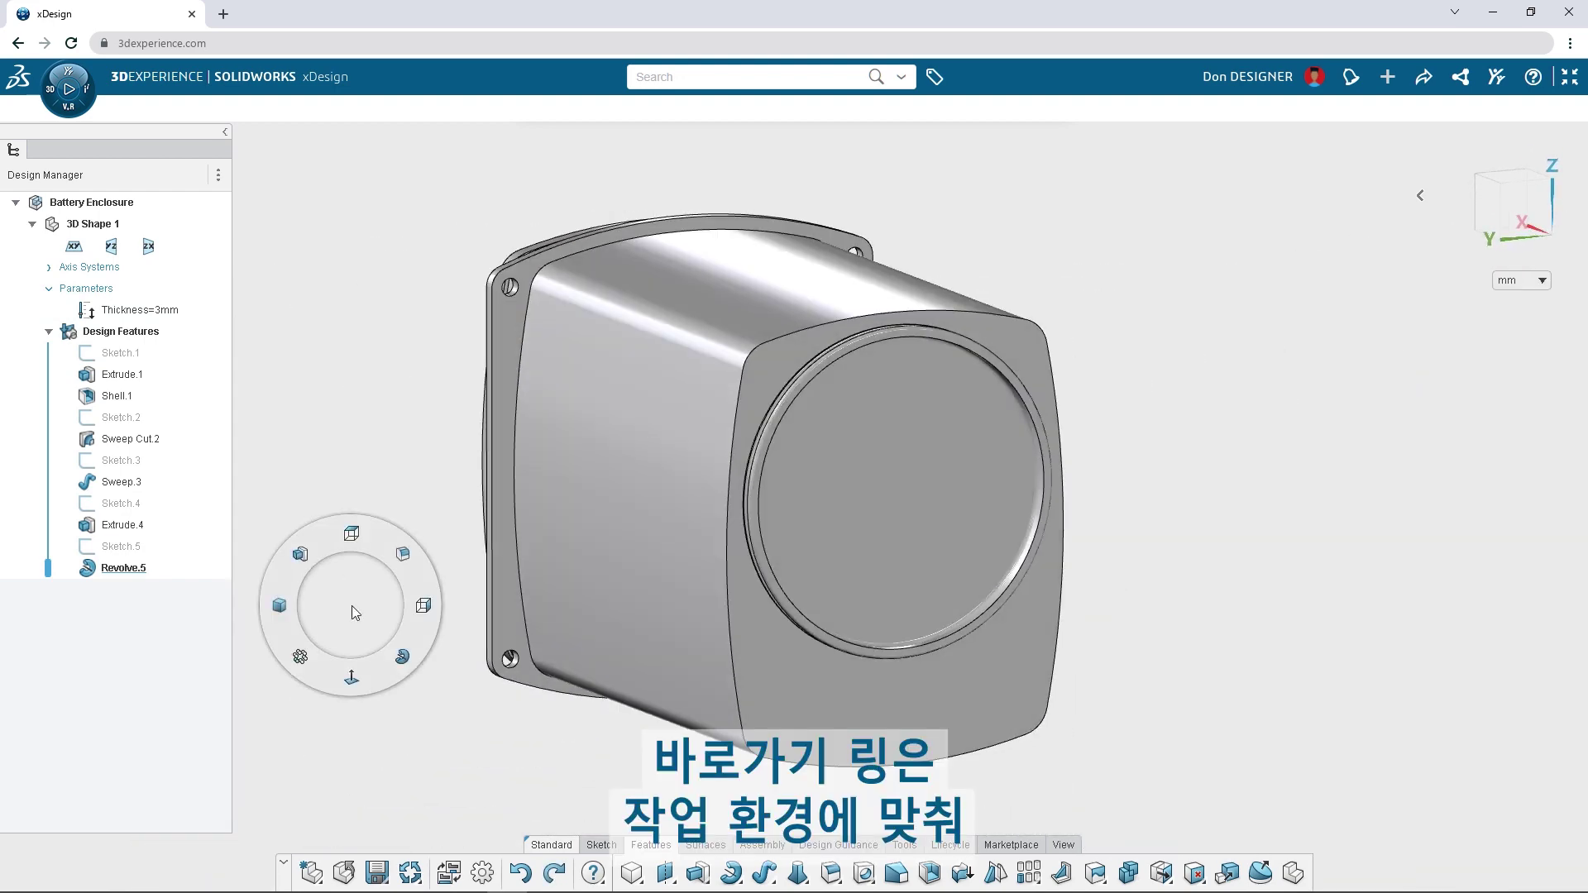
left_click(296, 559)
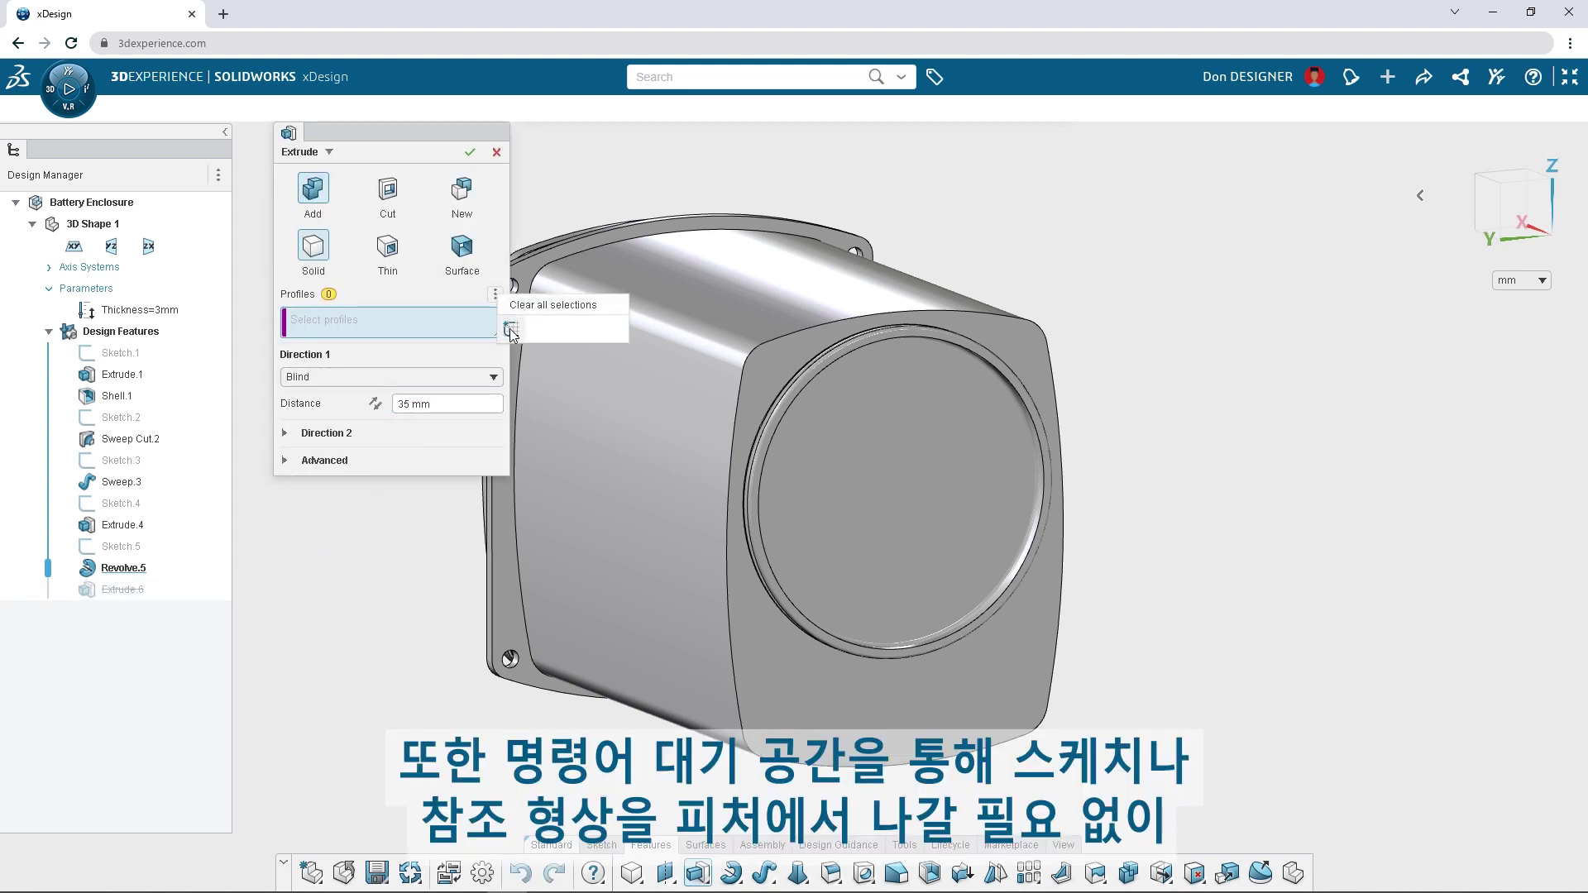
key("s")
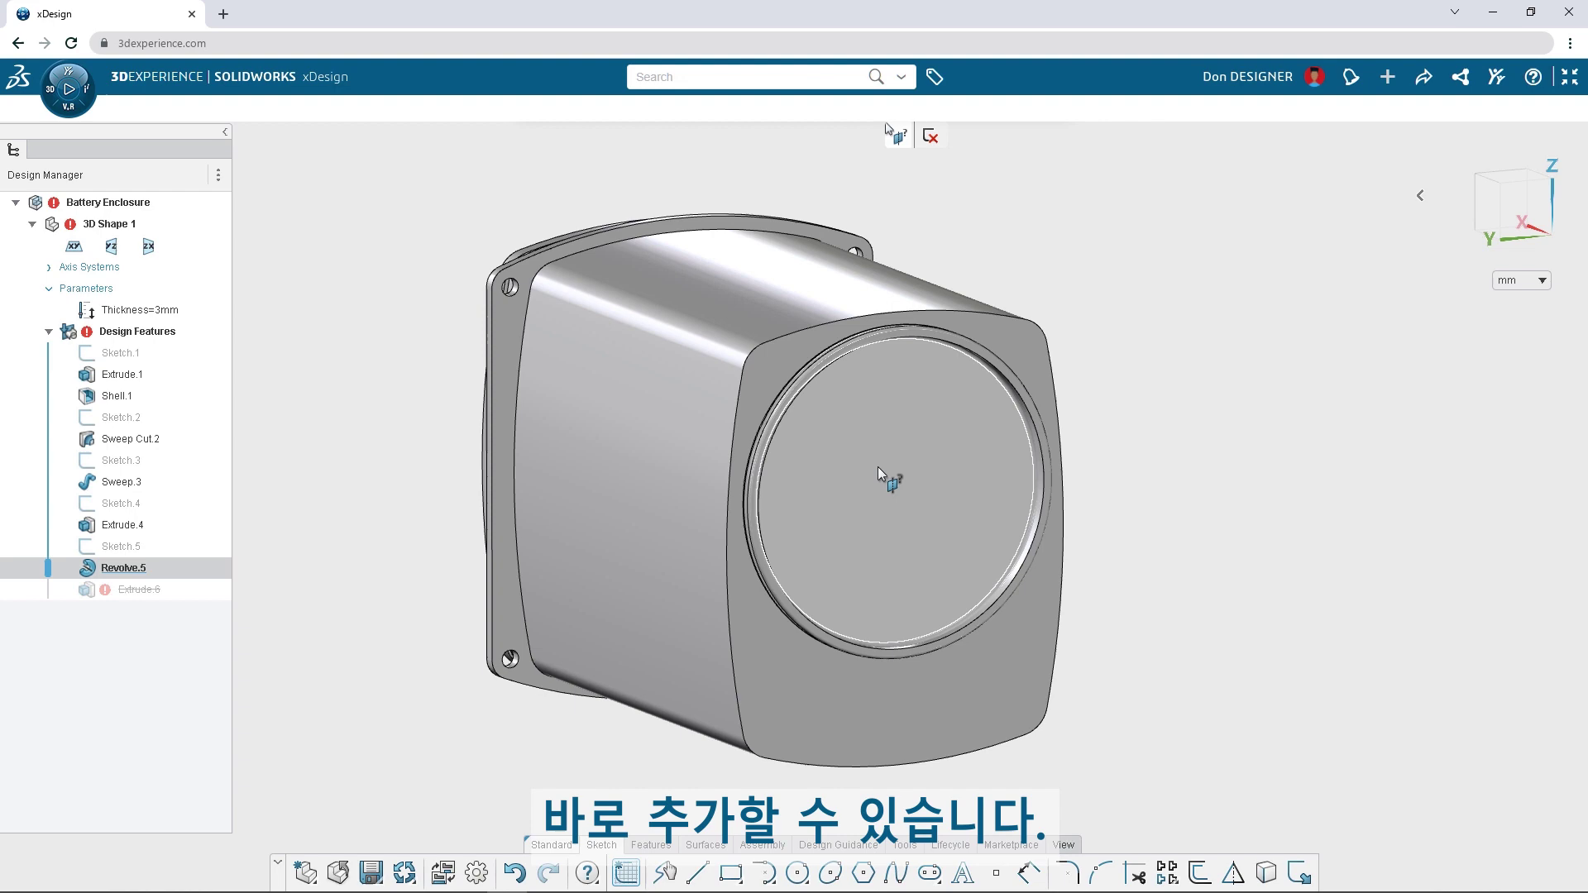
left_click(902, 479)
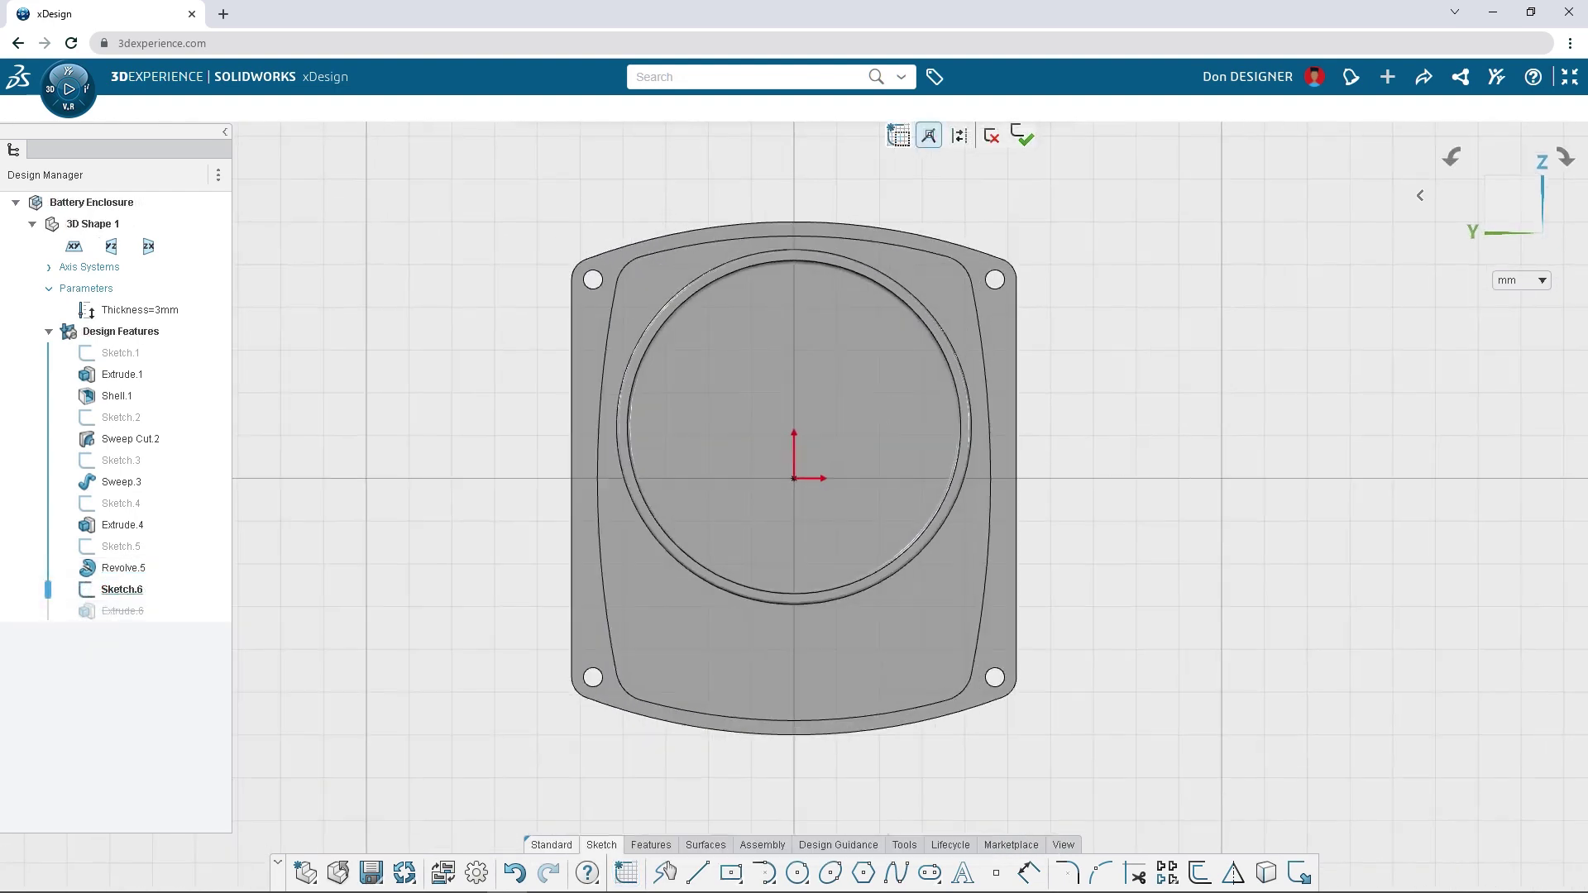
- Select the two sketch circles, accept the 12 suggested matches, and extrude the hollow bosses
mouse_move(1039, 380)
left_mouse_down()
mouse_move(910, 259)
mouse_move(844, 222)
left_mouse_up()
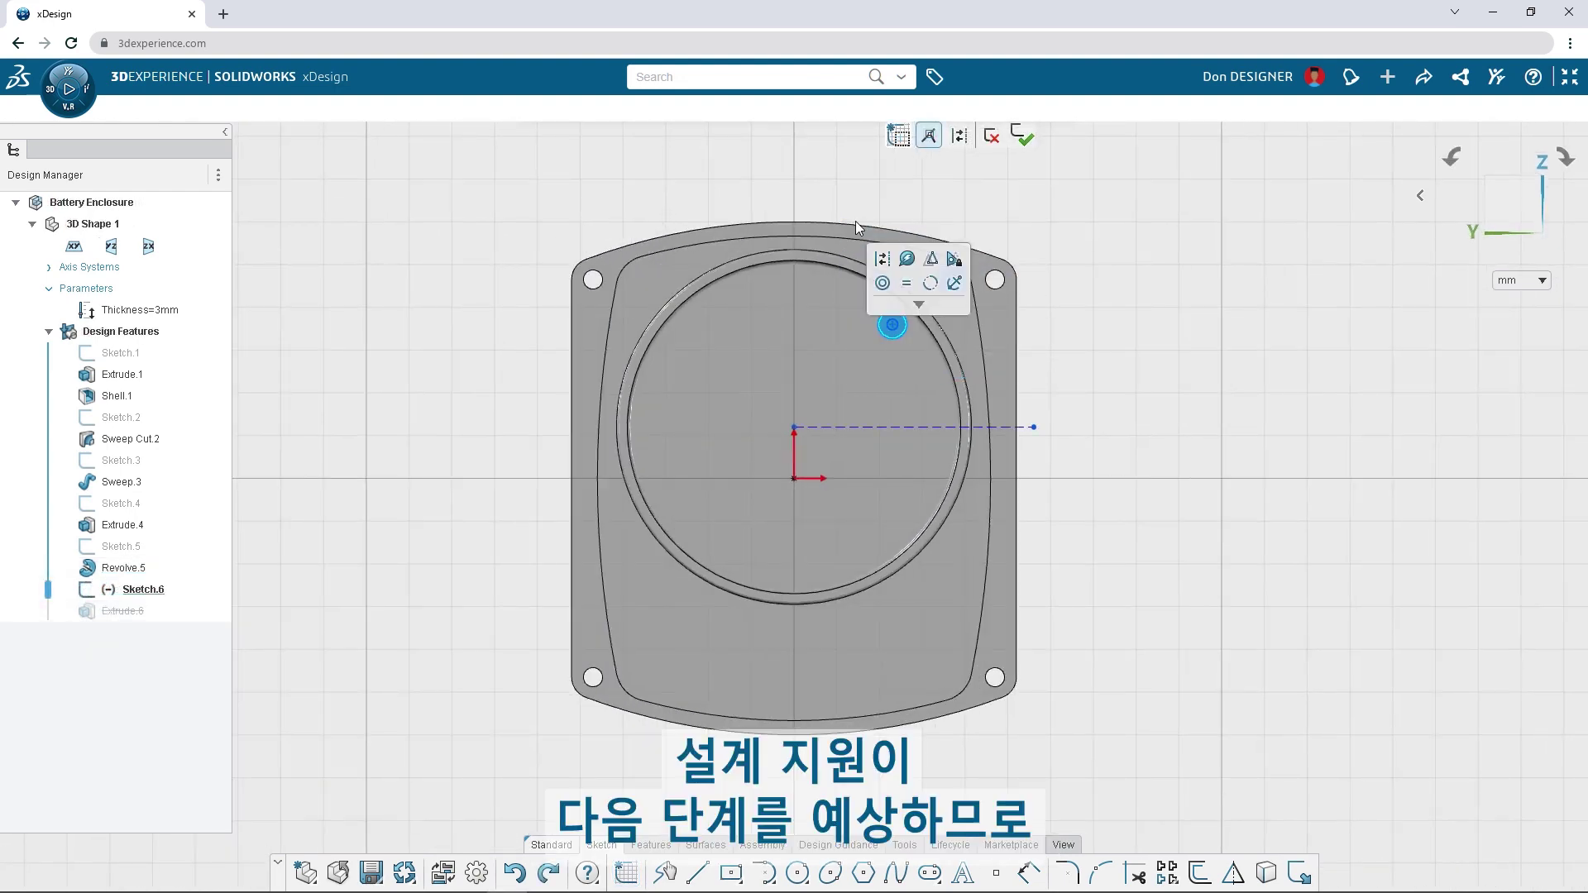
left_click(908, 259)
left_click(1017, 256)
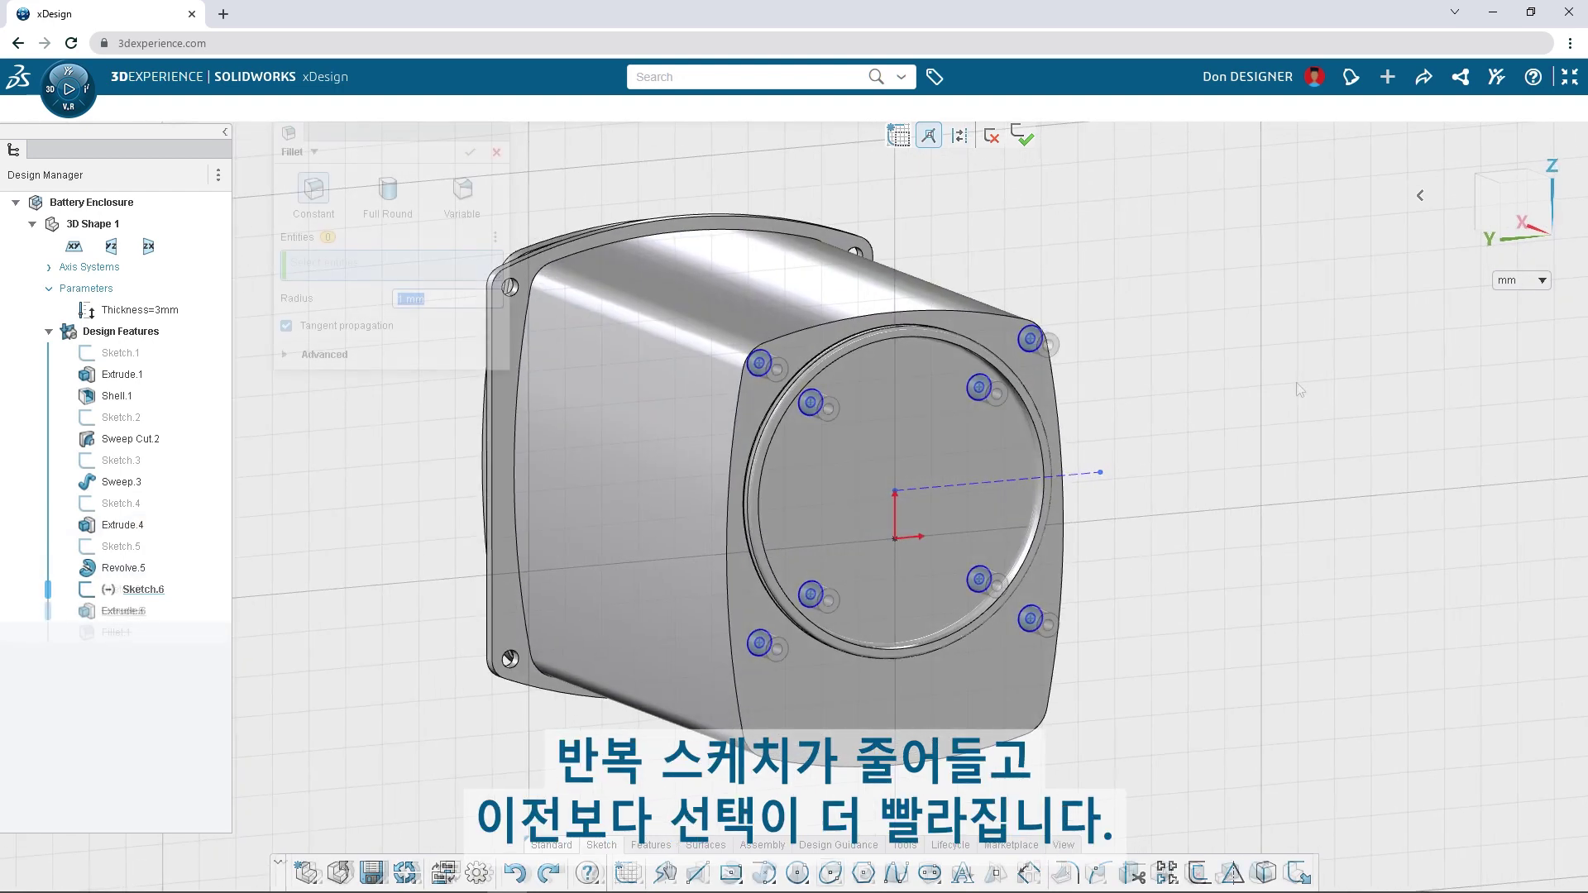
- Add a 1 mm Fillet.1 to the boss edges, including the 6 suggested similar edges
left_click(1032, 339)
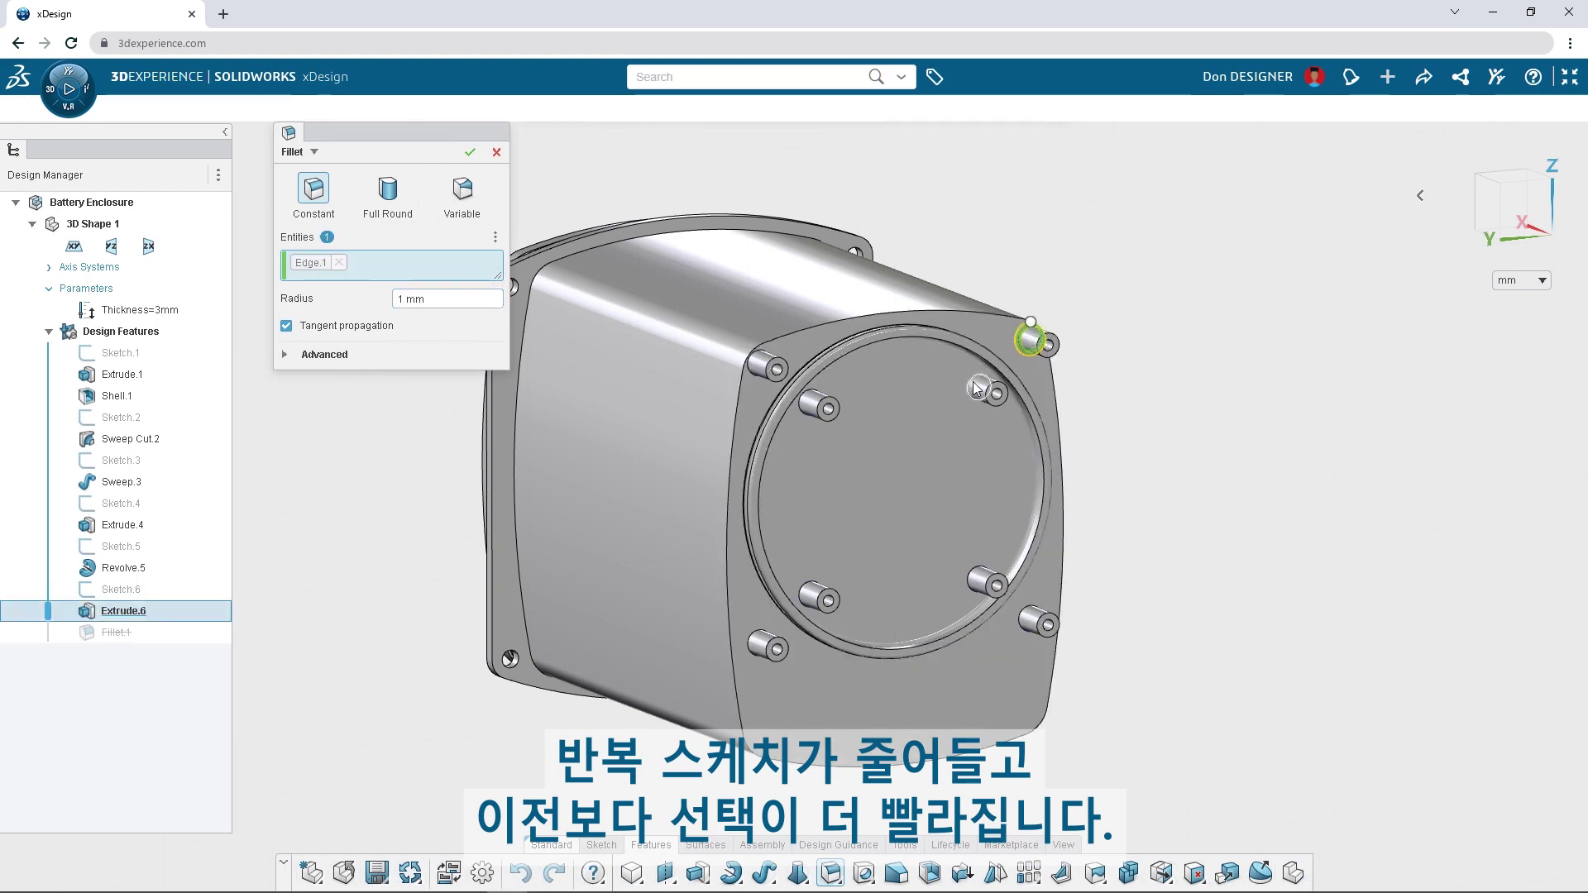
left_click(981, 387)
left_click(1038, 337)
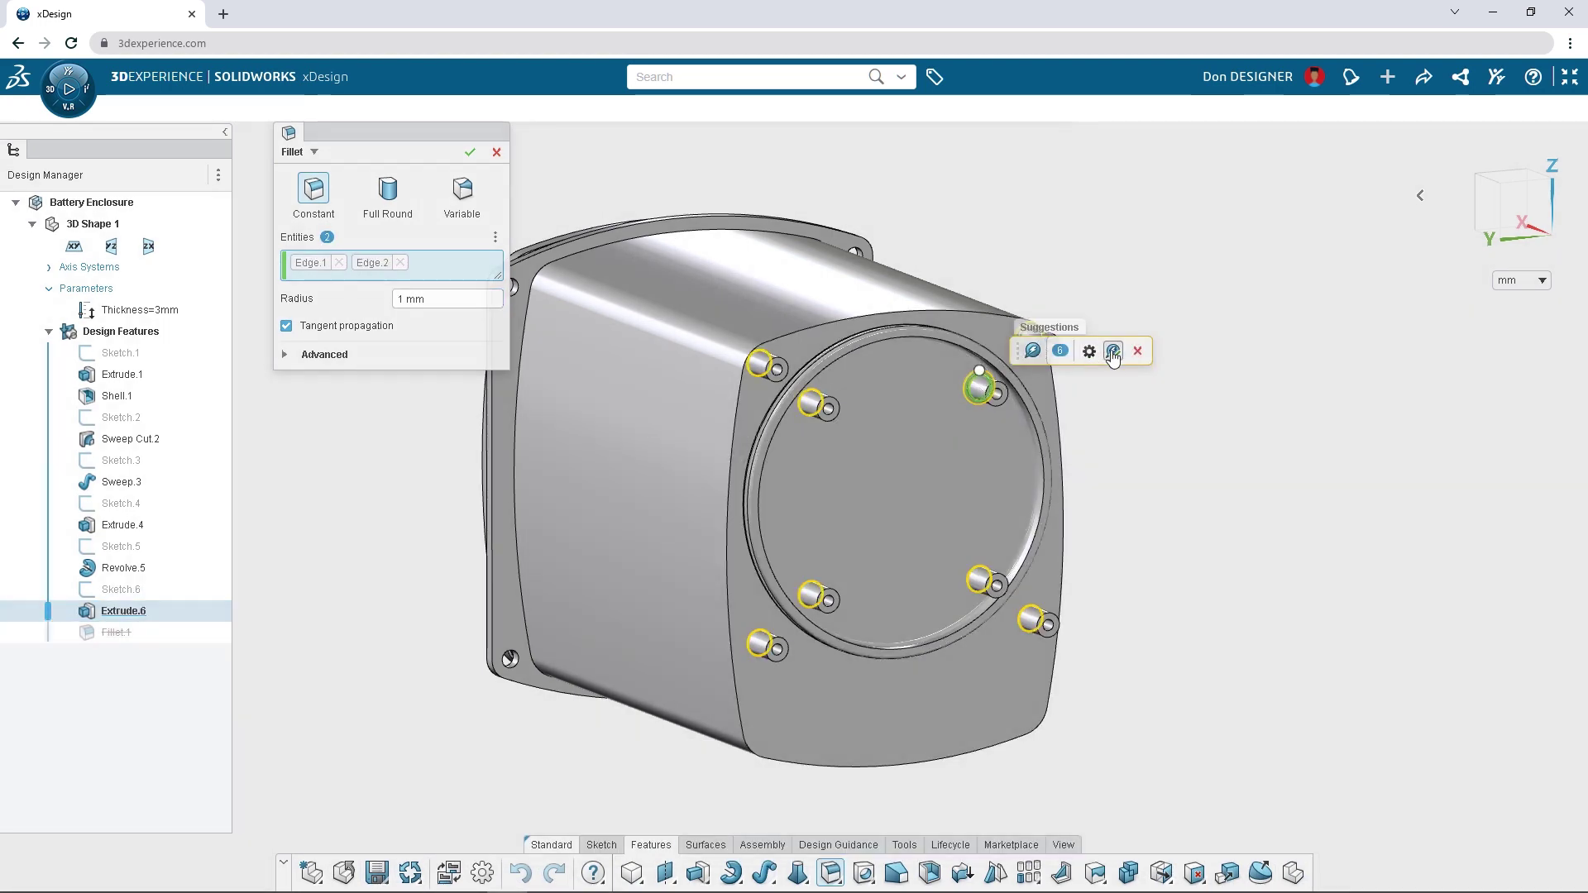
left_click(1112, 352)
scroll(1254, 505, "up", 10)
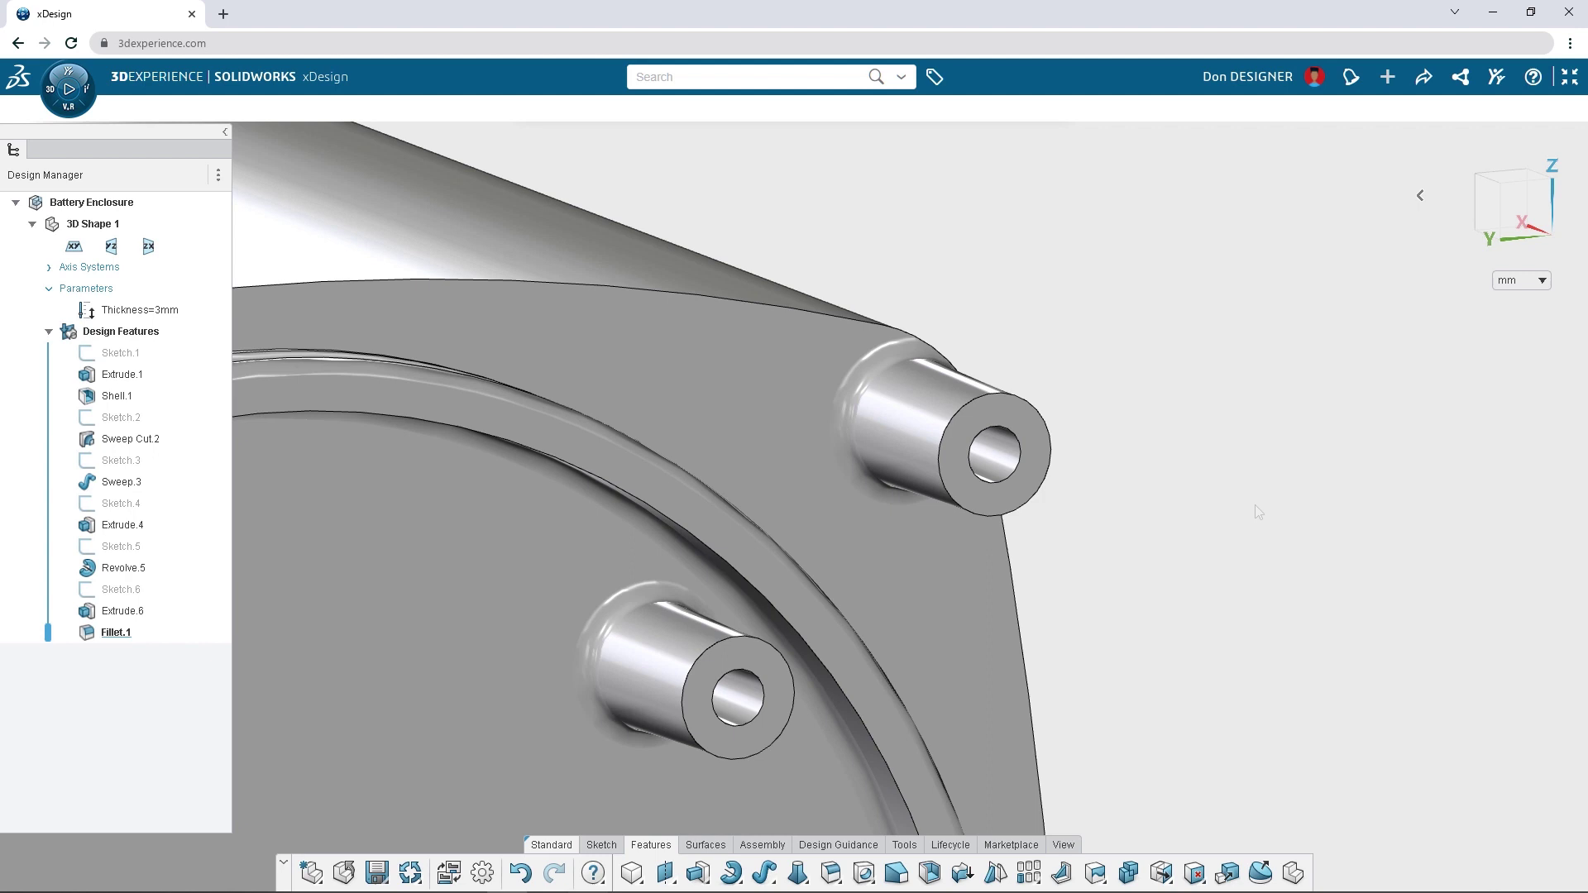
- Lengthen the bosses with Extrude.7 and enlarge Fillet.1 to a variable radius of about 4.74 mm
left_click(1036, 449)
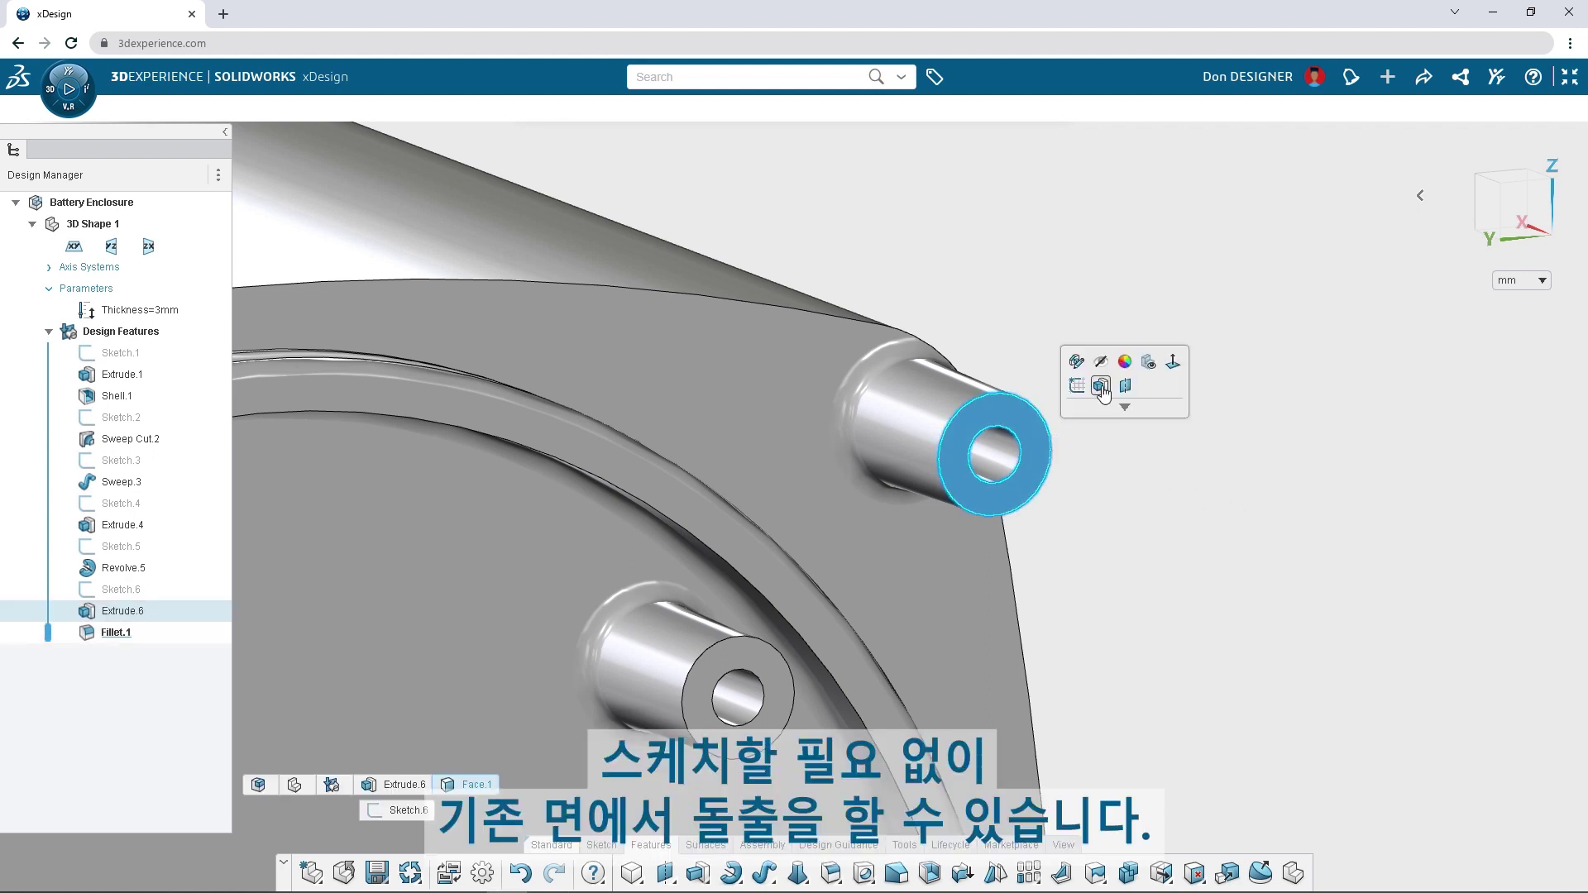
left_click(978, 359)
key("Return")
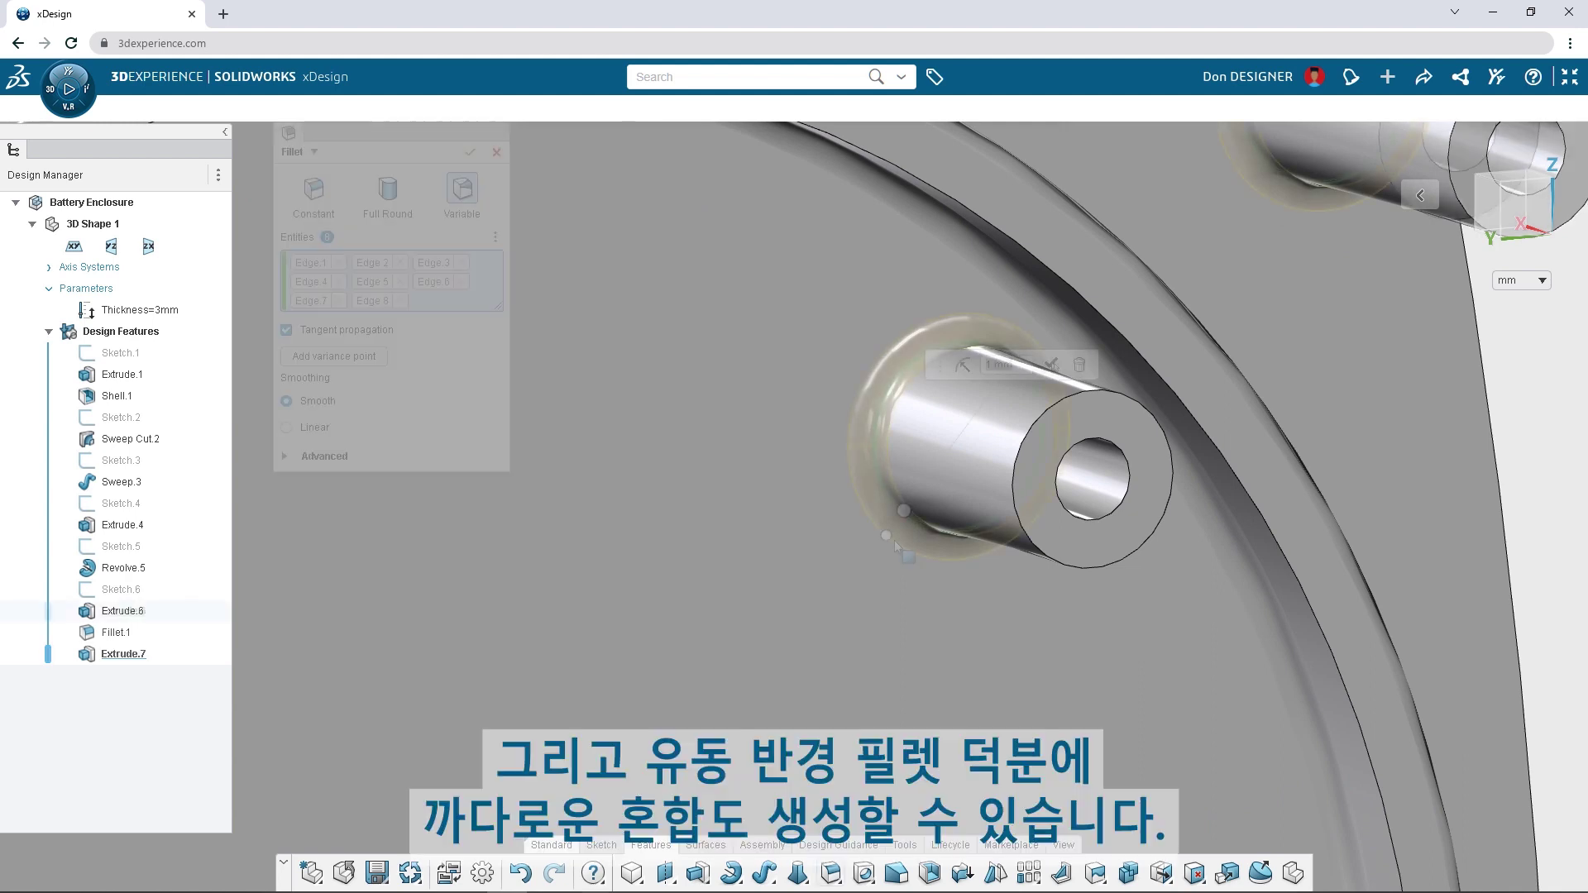
left_click_drag(879, 582, 809, 688)
key("Return")
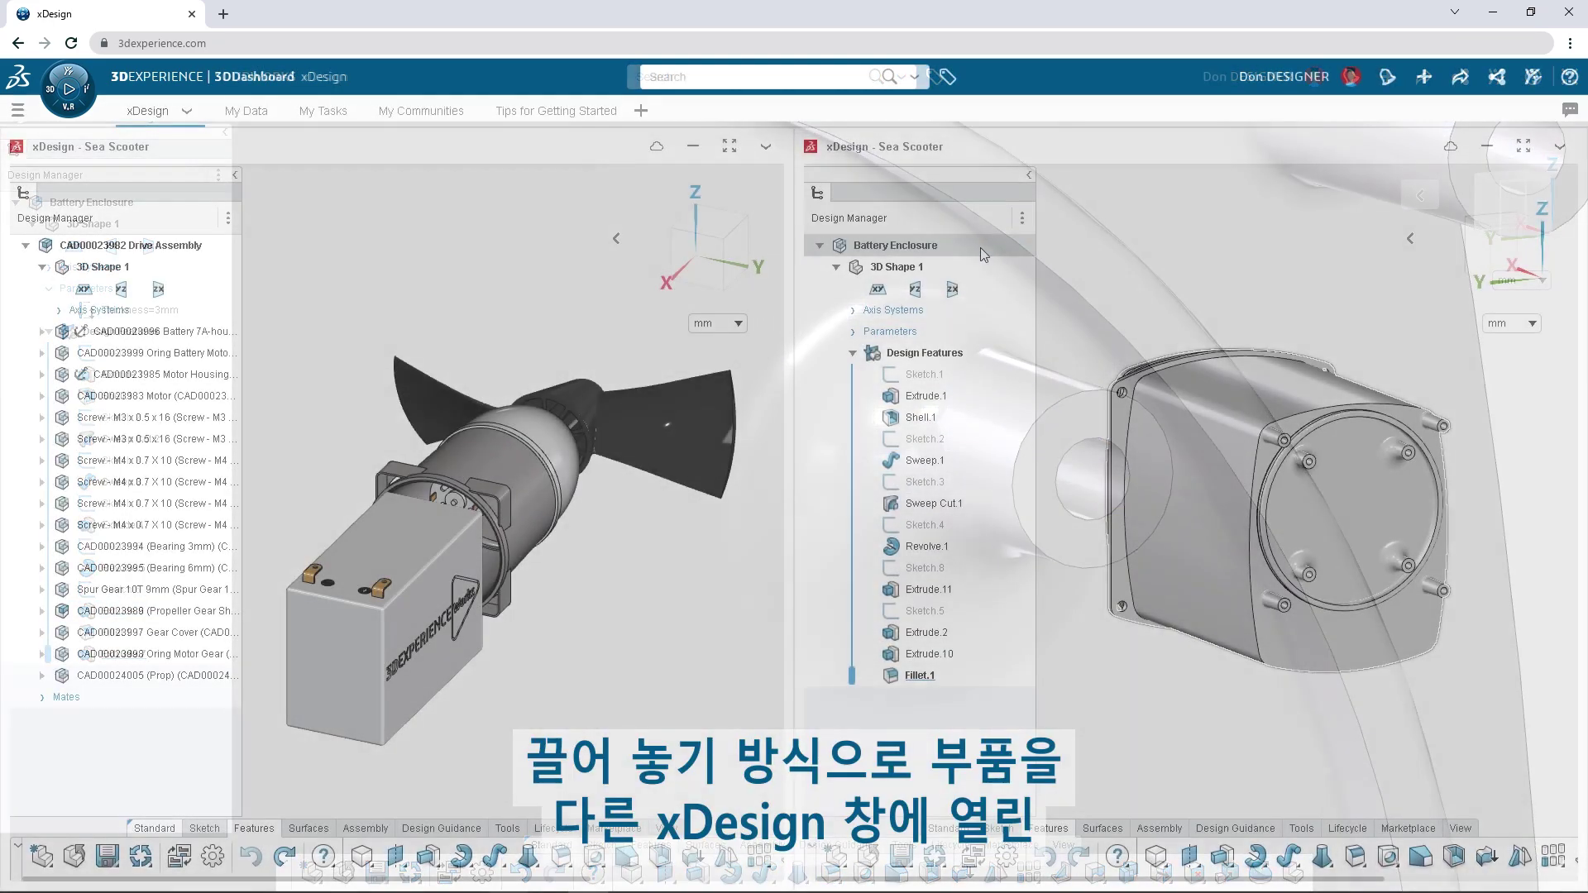
- Insert the Battery Enclosure from the other xDesign window into the Drive Assembly
left_click_drag(981, 247, 728, 410)
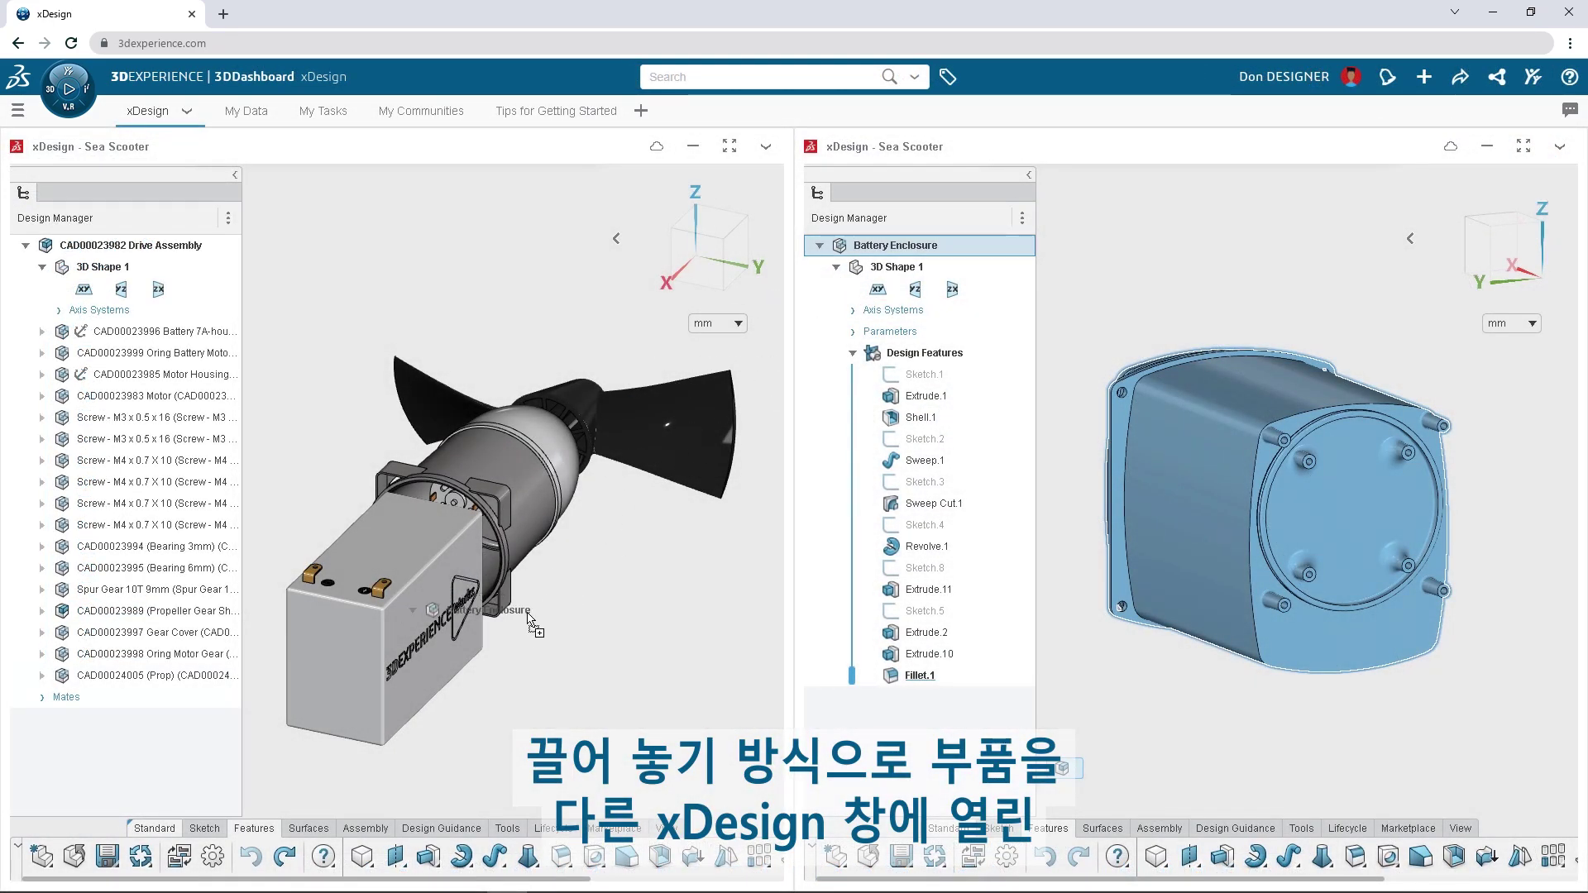
left_click_drag(494, 635, 495, 636)
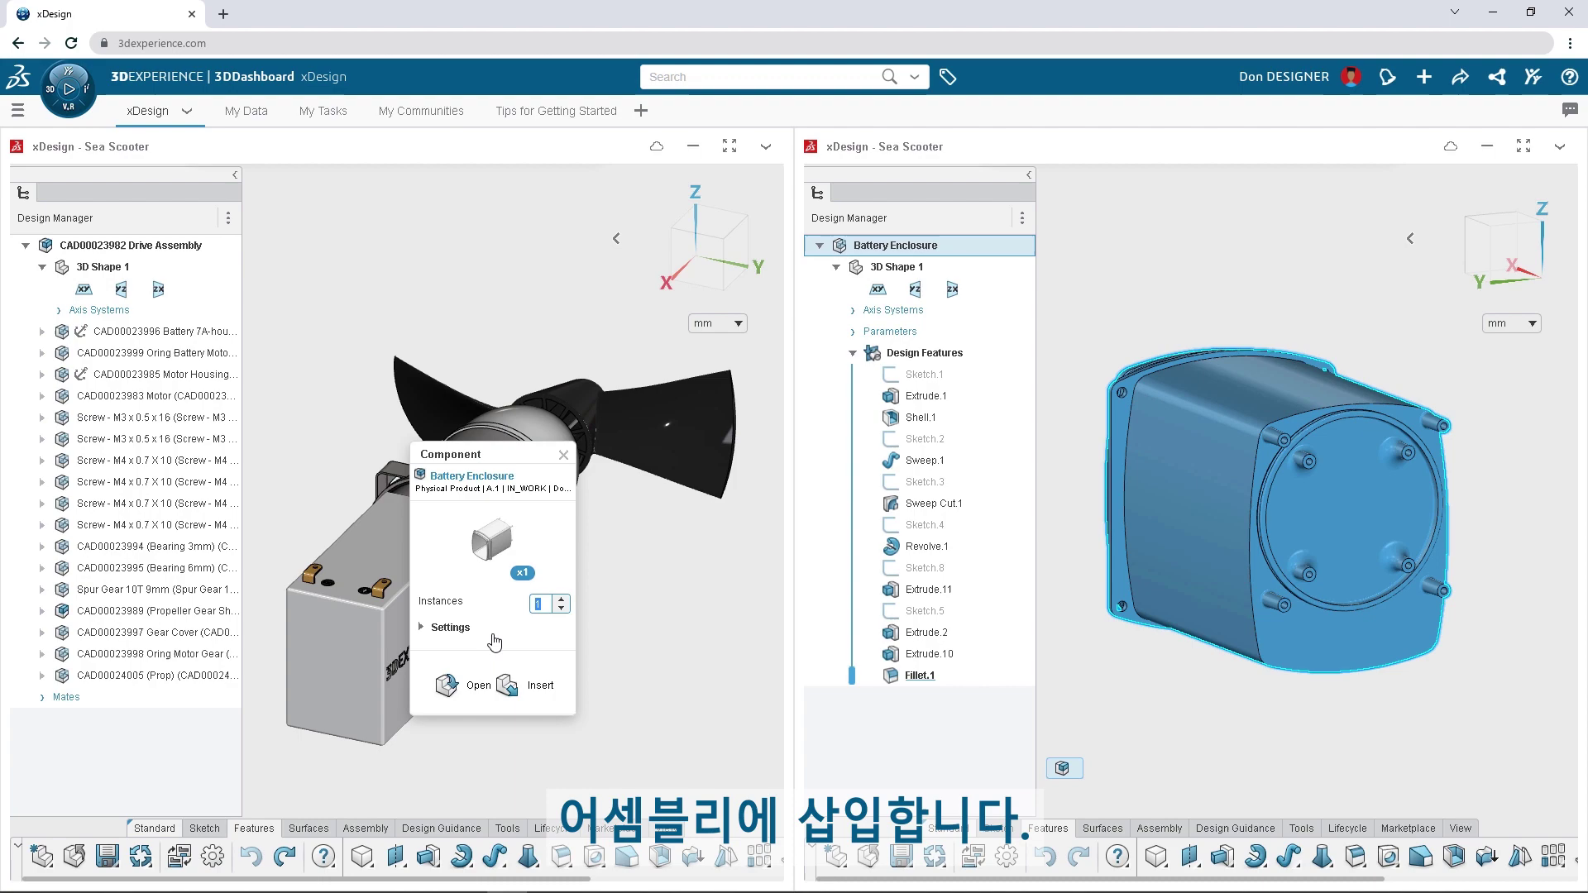
left_click(507, 686)
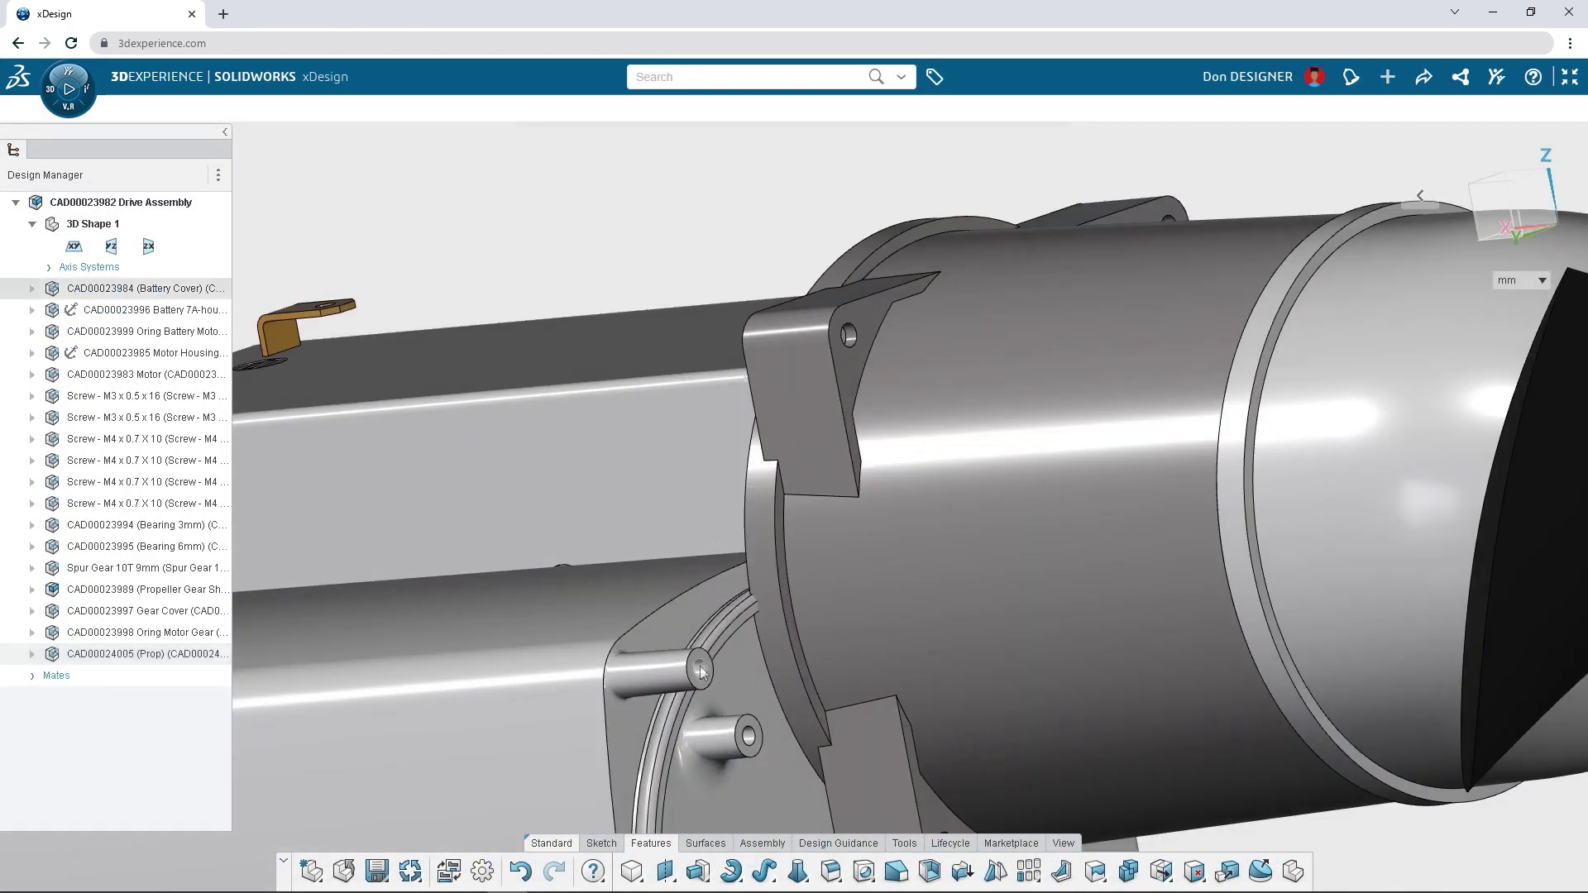
- Mate the boss's inner face concentric with the motor housing bracket hole
left_click(702, 672)
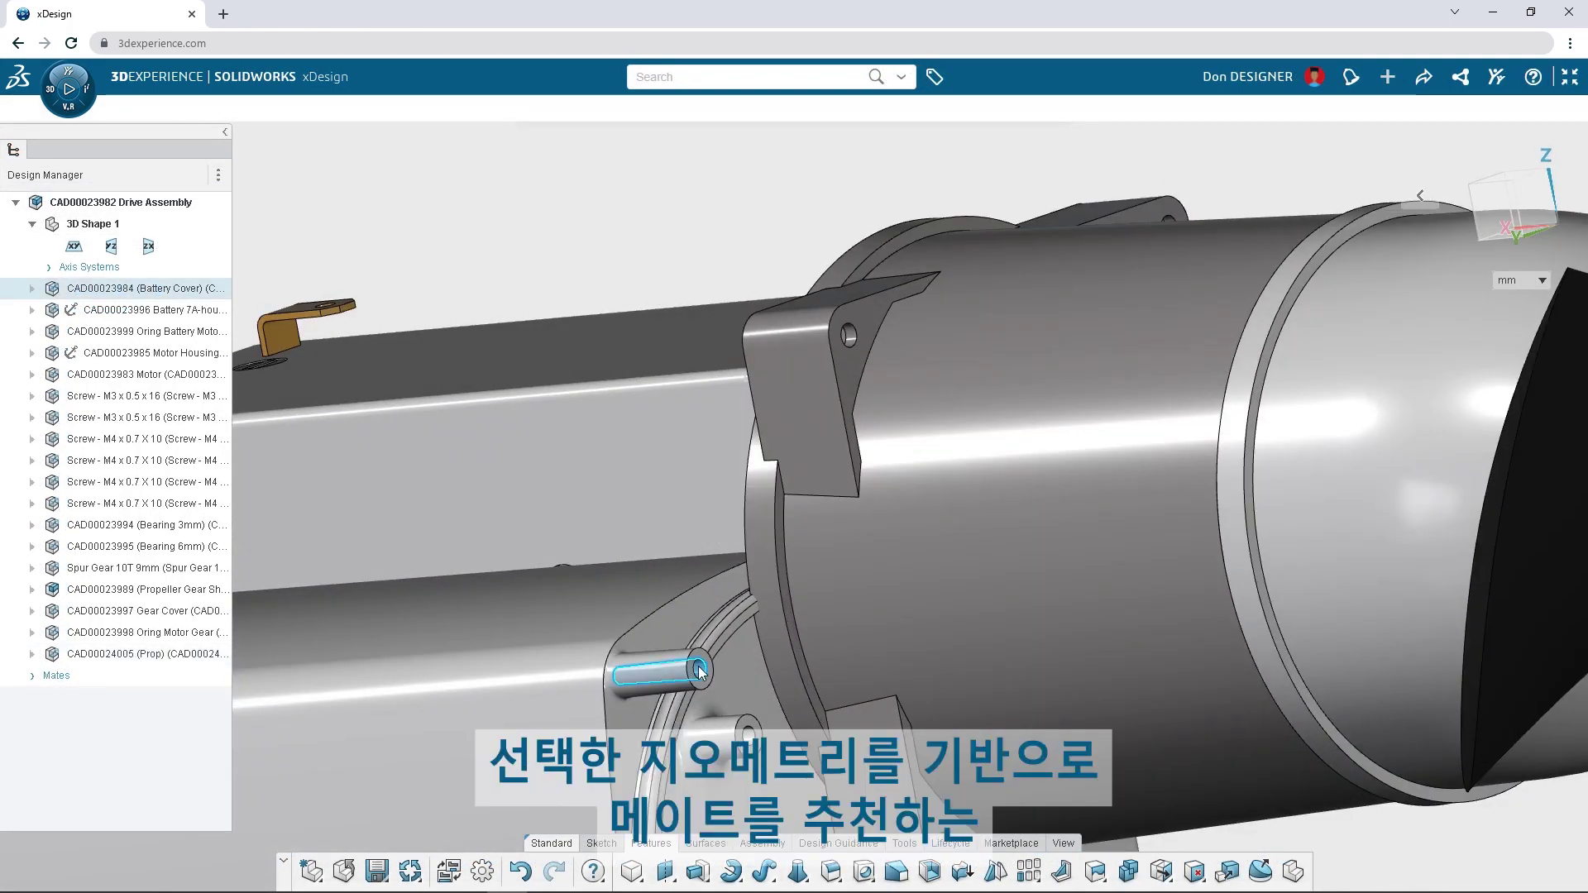
left_click(848, 336)
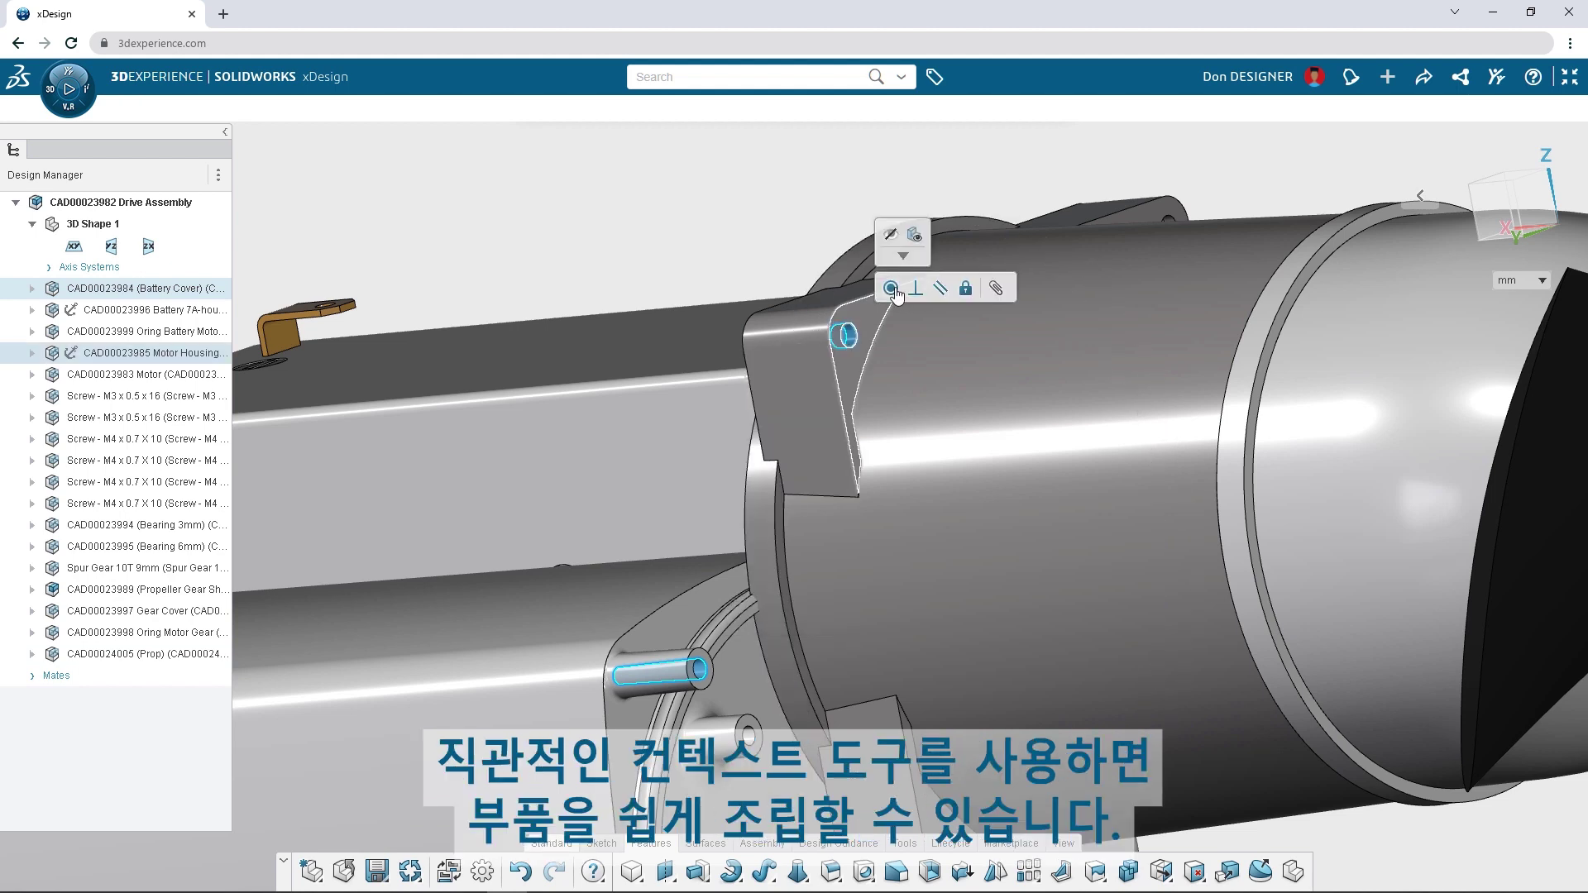
left_click(892, 288)
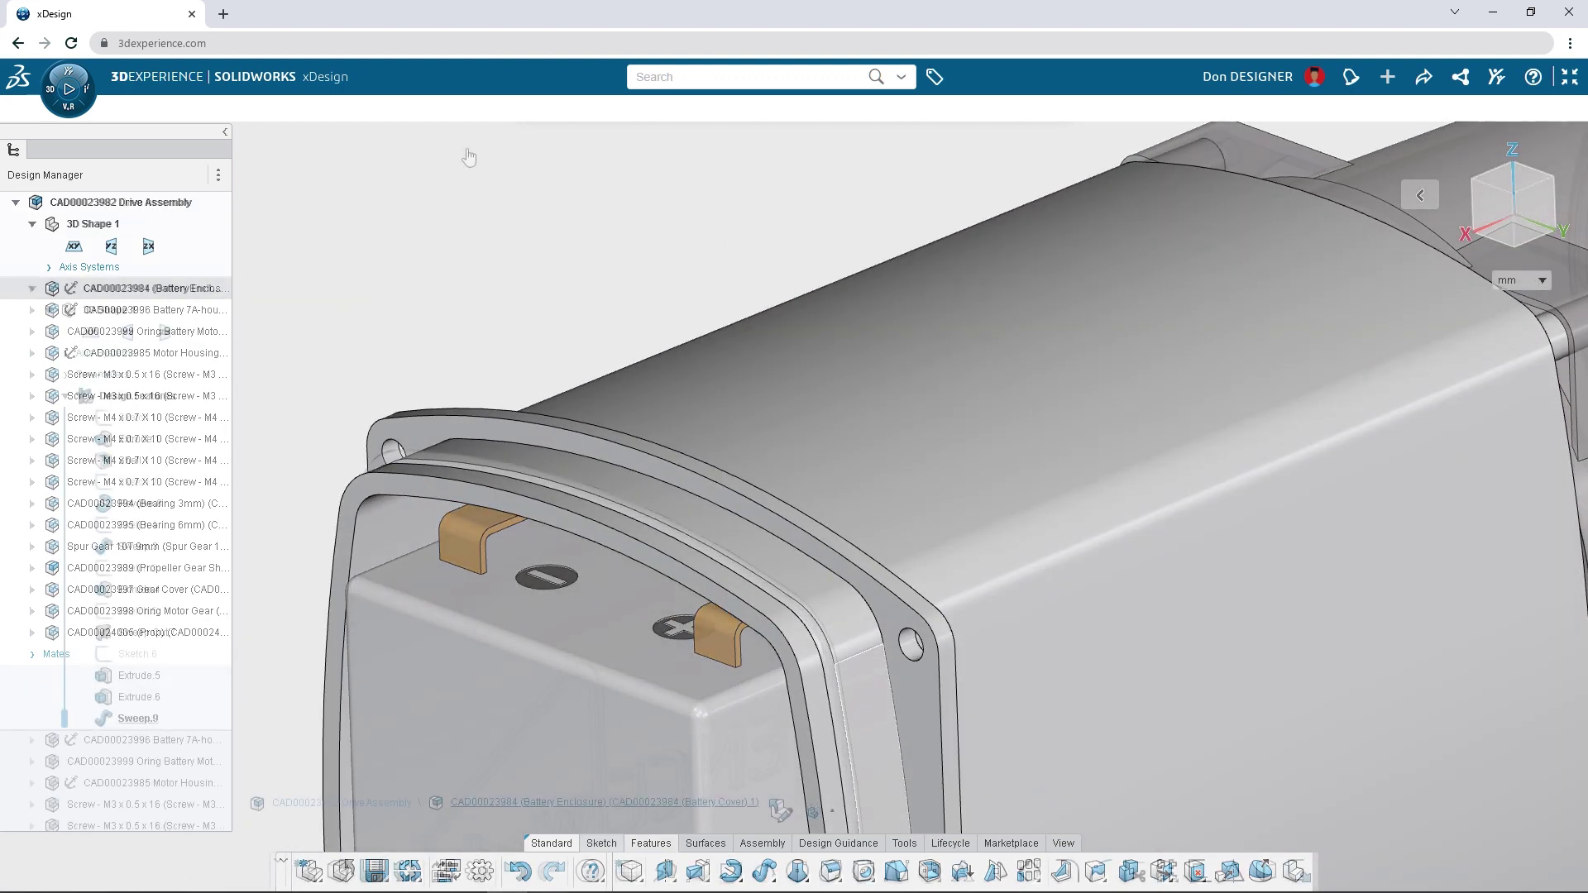
- Make Sweep.9 a separate component named Gasket
left_click(170, 717)
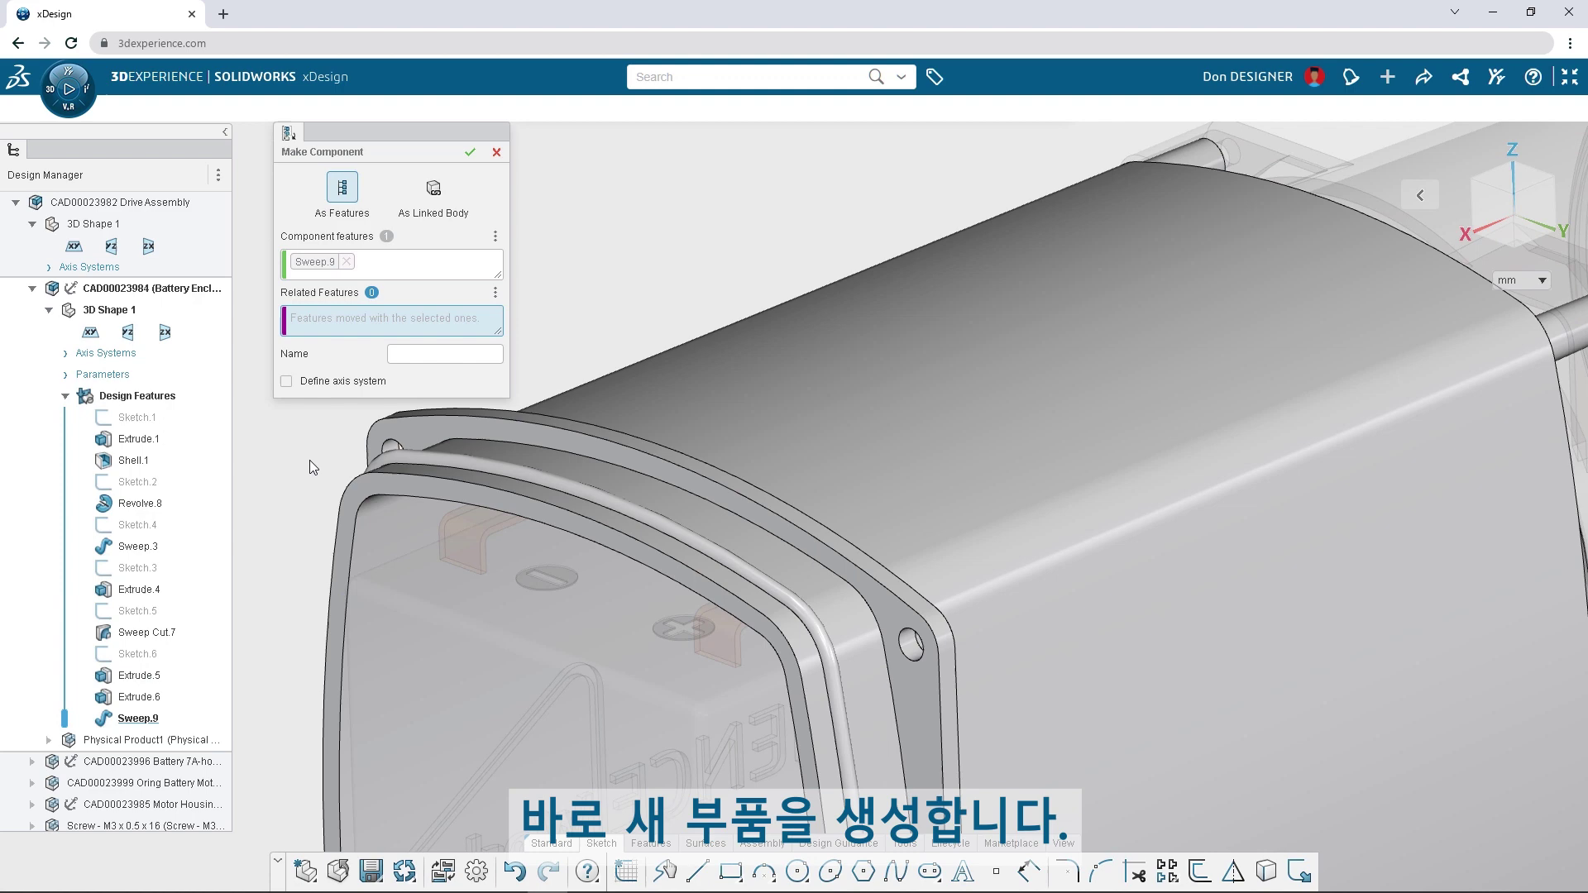
type("Gasket")
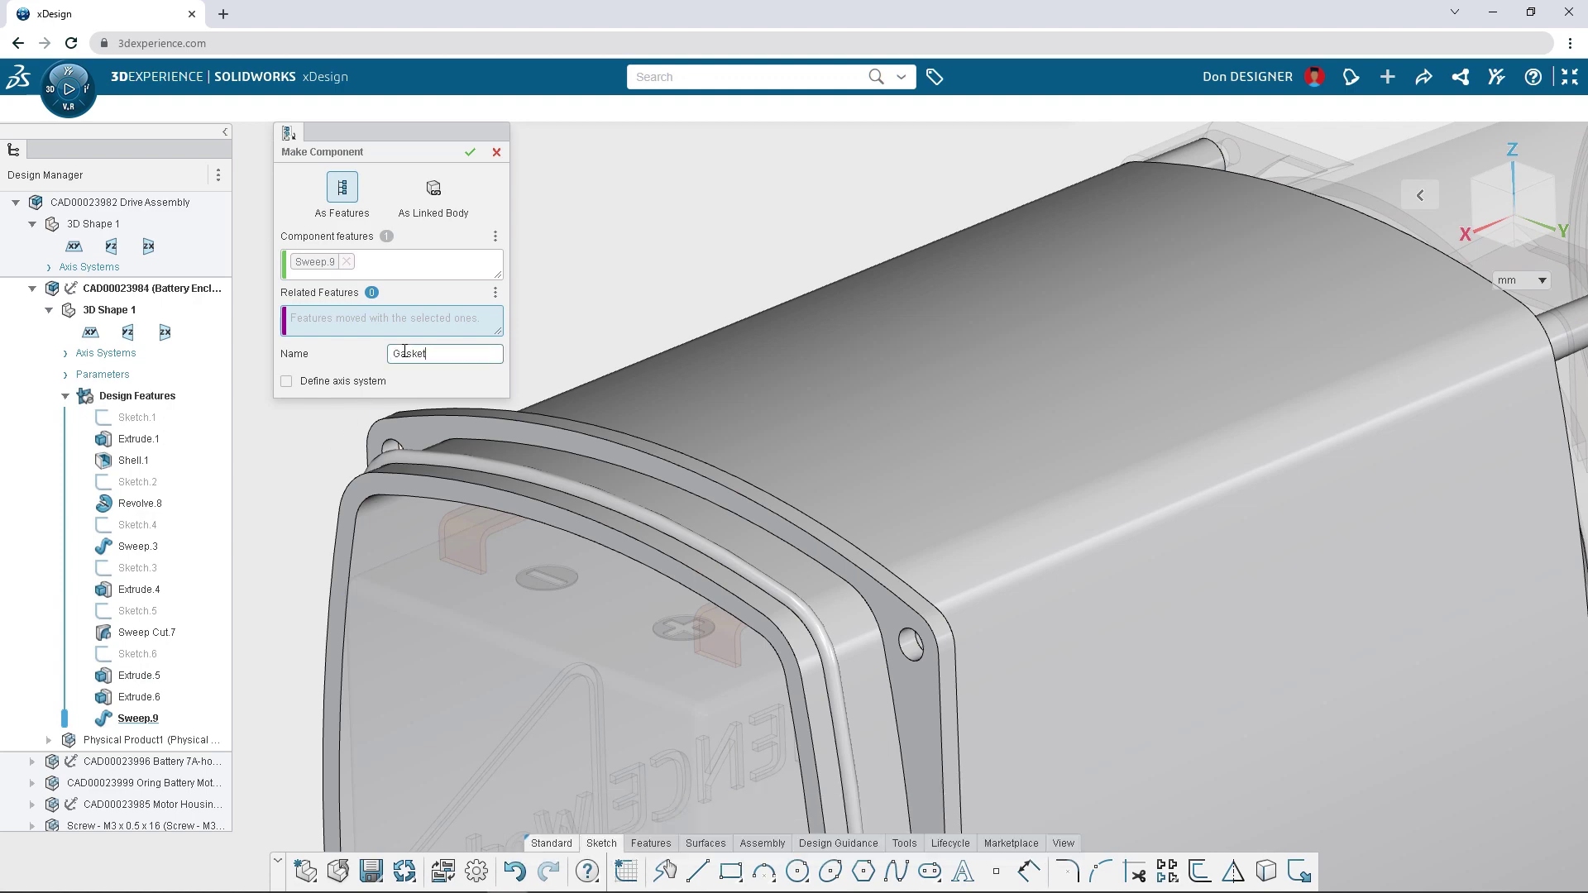
left_click(470, 152)
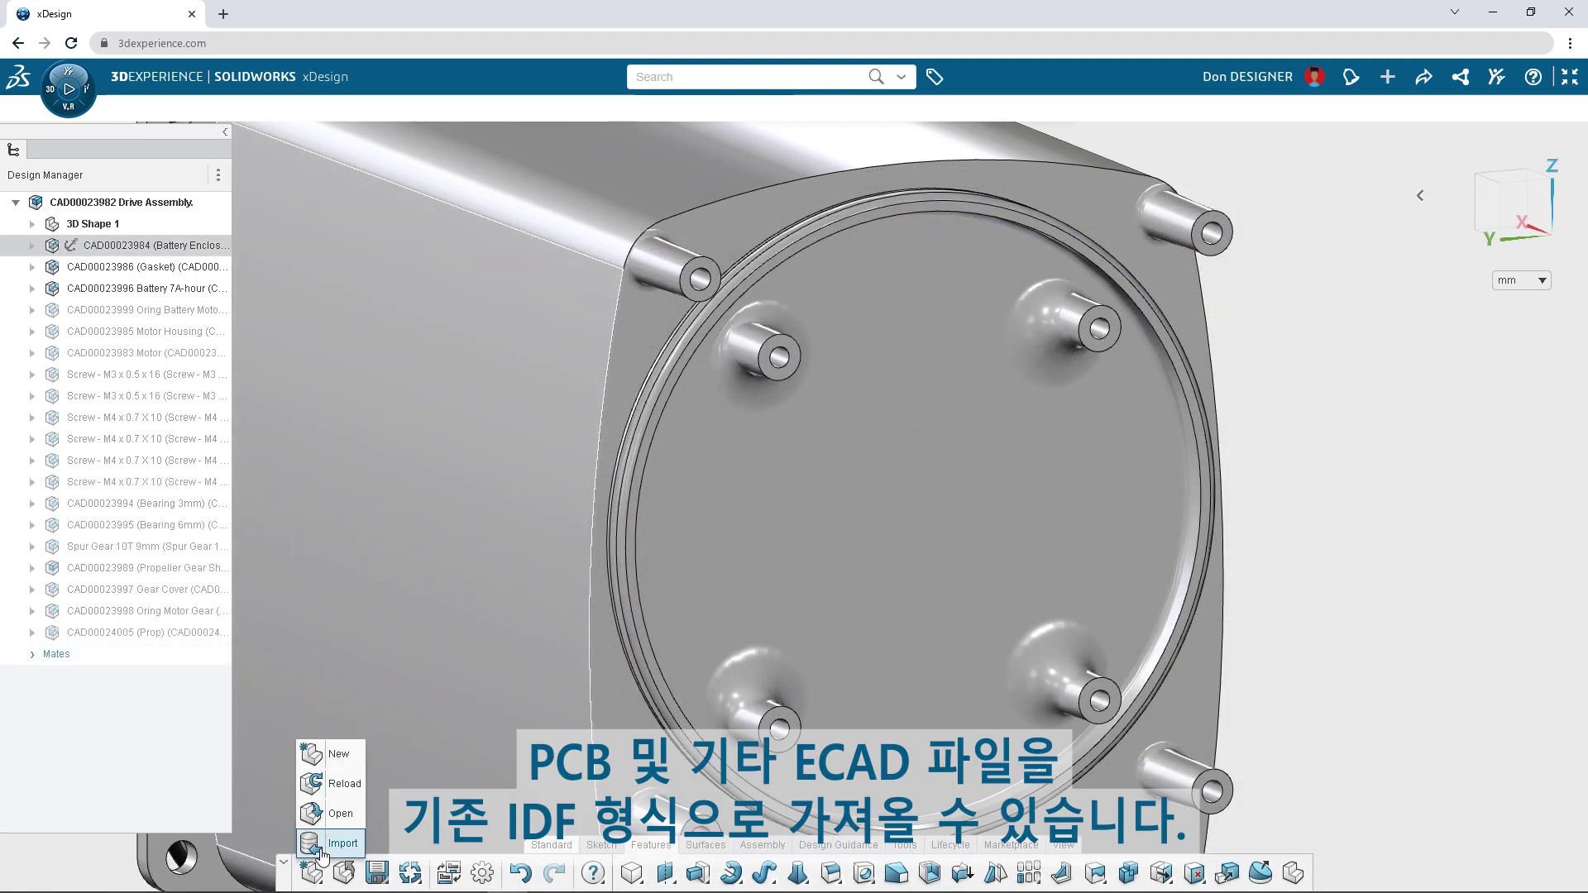
- Import the Sea Scooter PCB using the IDF file format
left_click(324, 847)
left_click(334, 268)
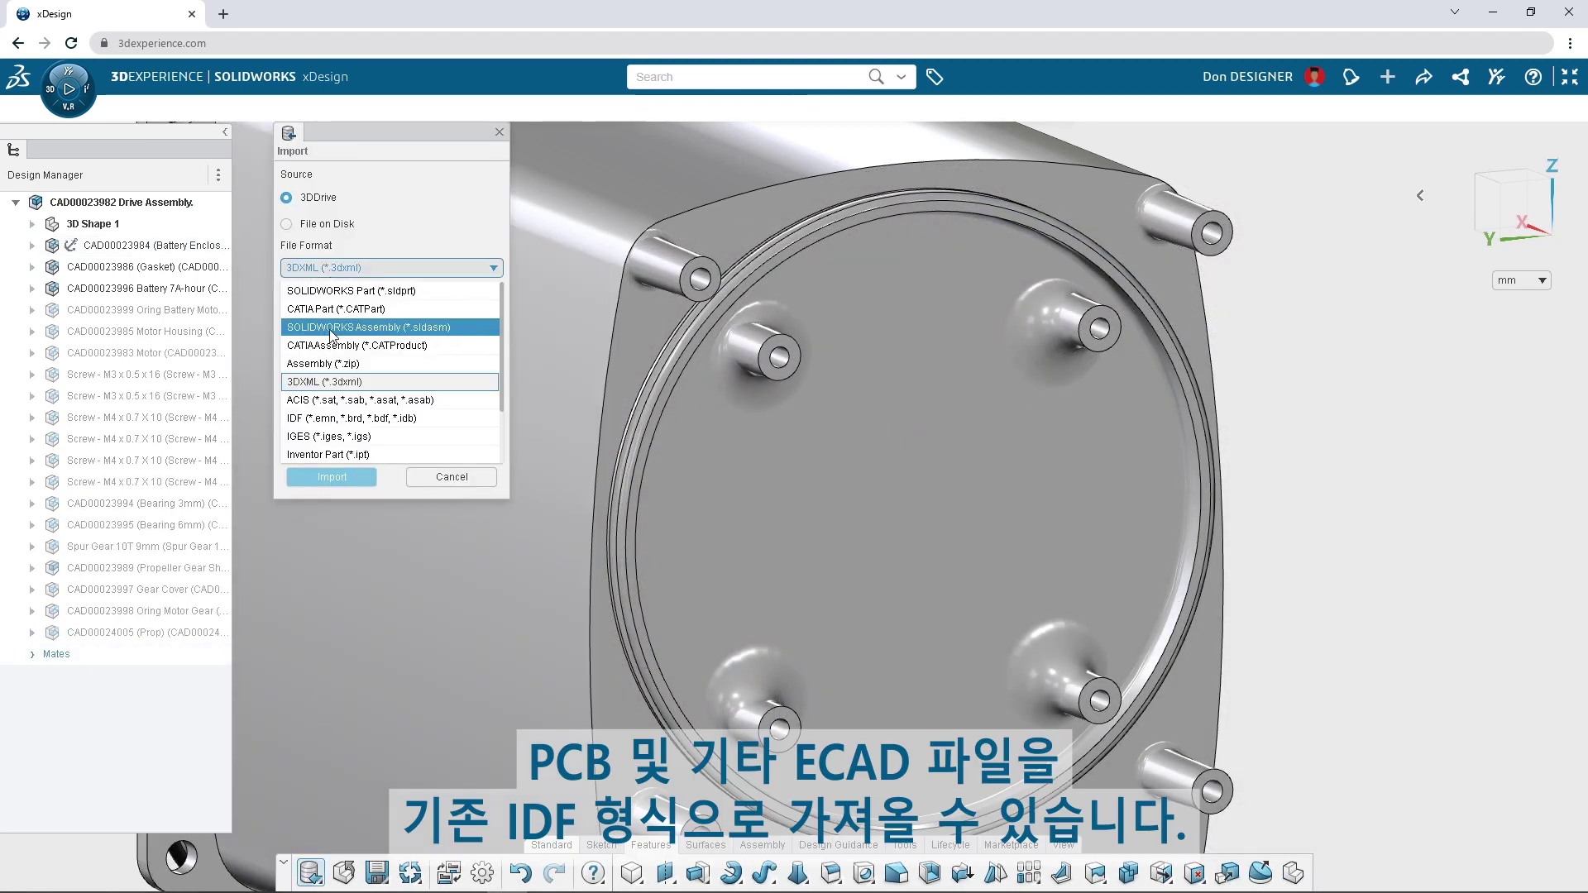
left_click(331, 418)
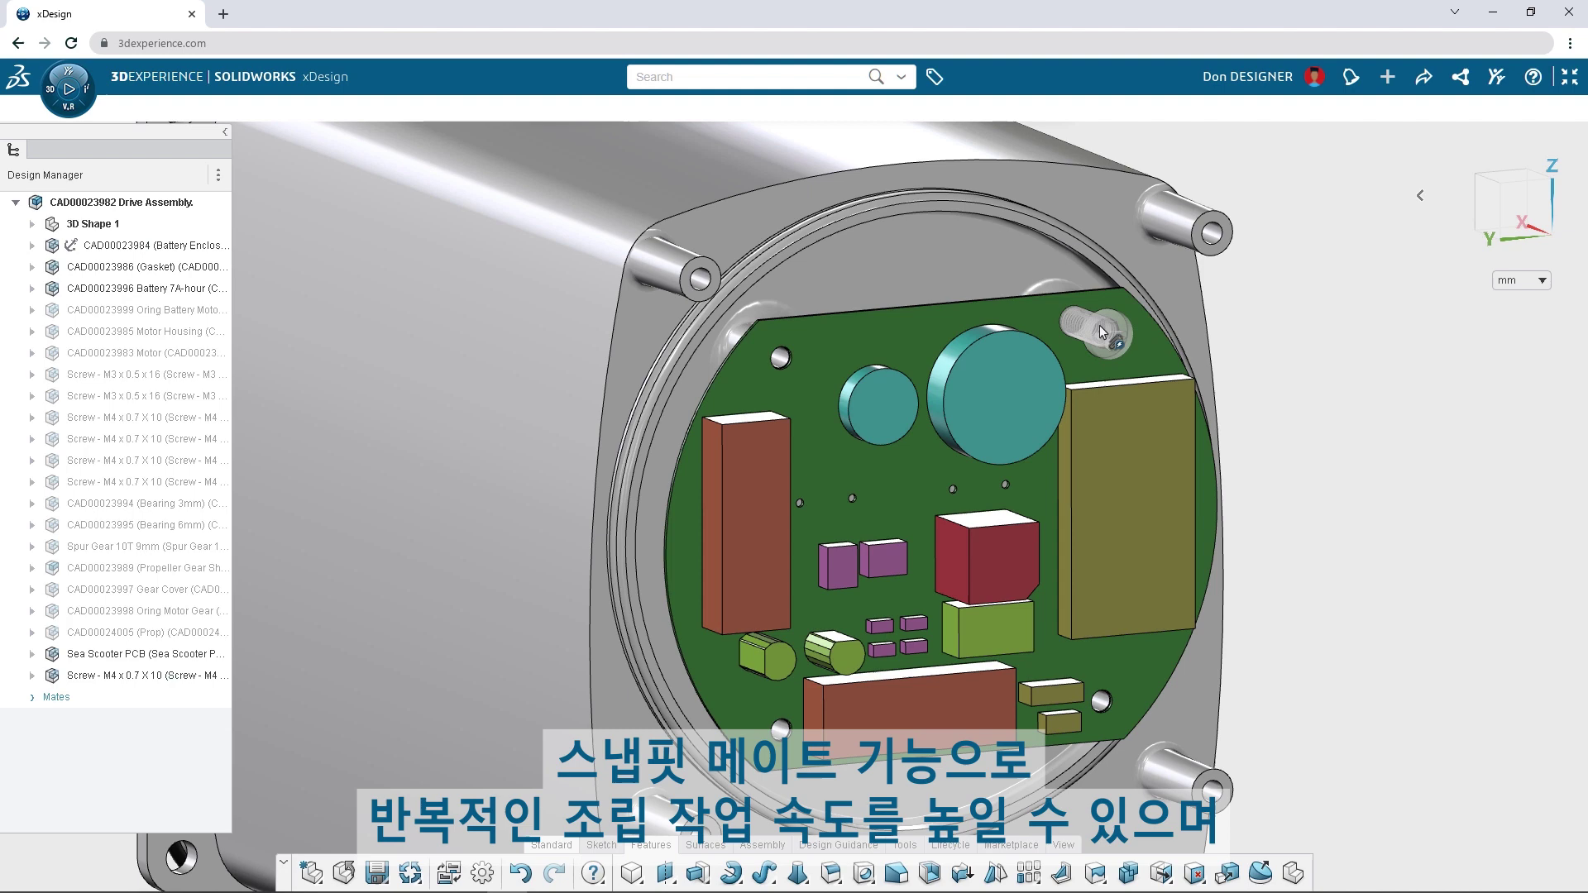
- Seat an M4 screw in one PCB hole and add three more at the suggested holes
left_click_drag(1100, 332, 1102, 332)
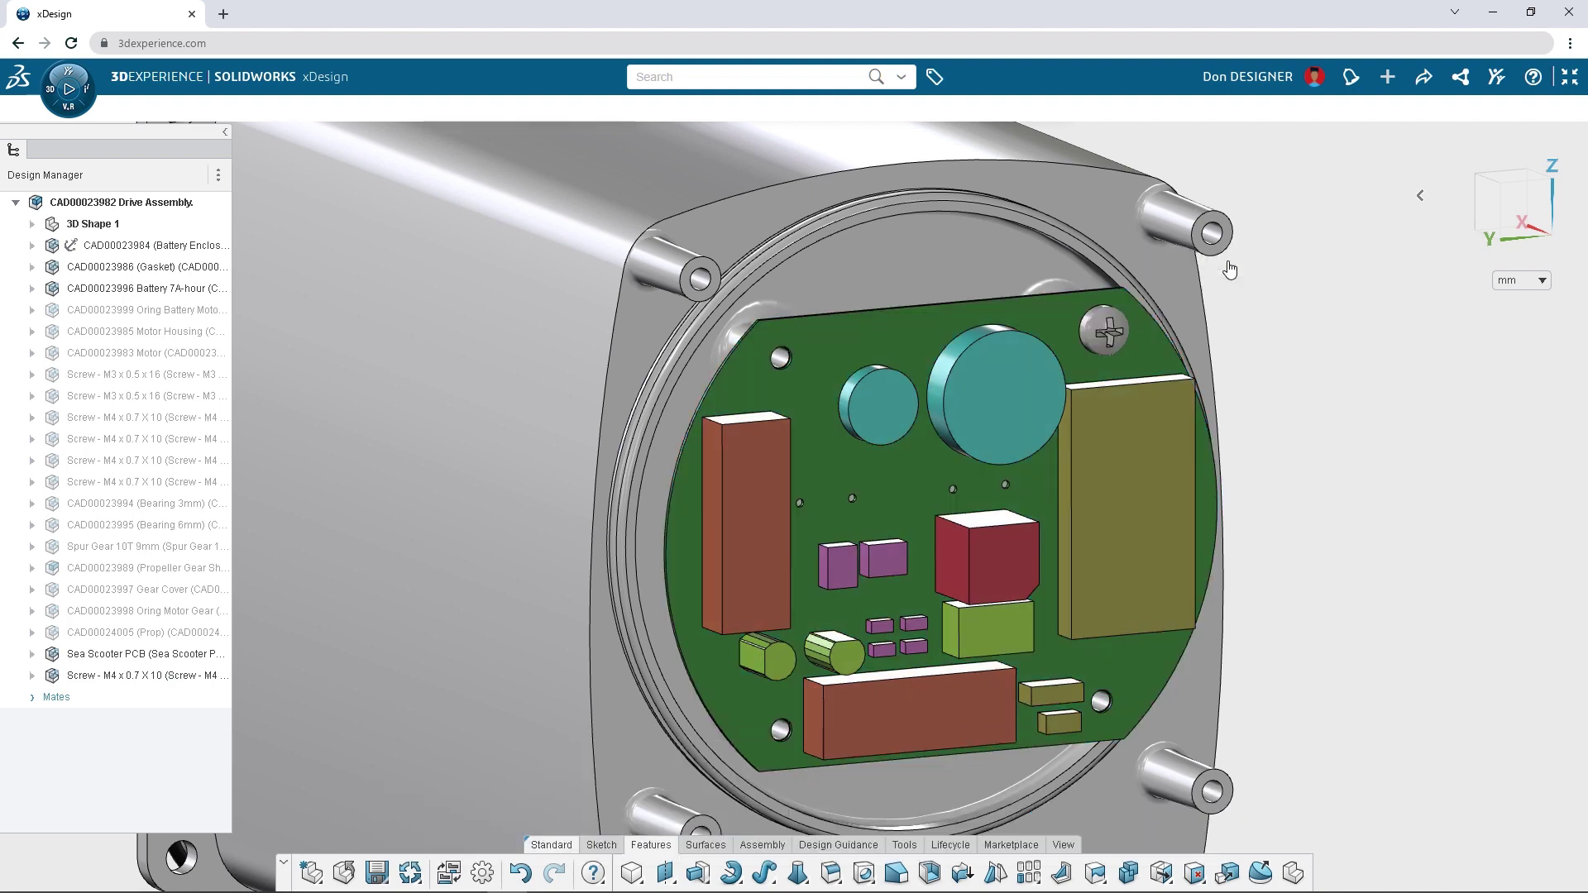
left_click(1104, 331)
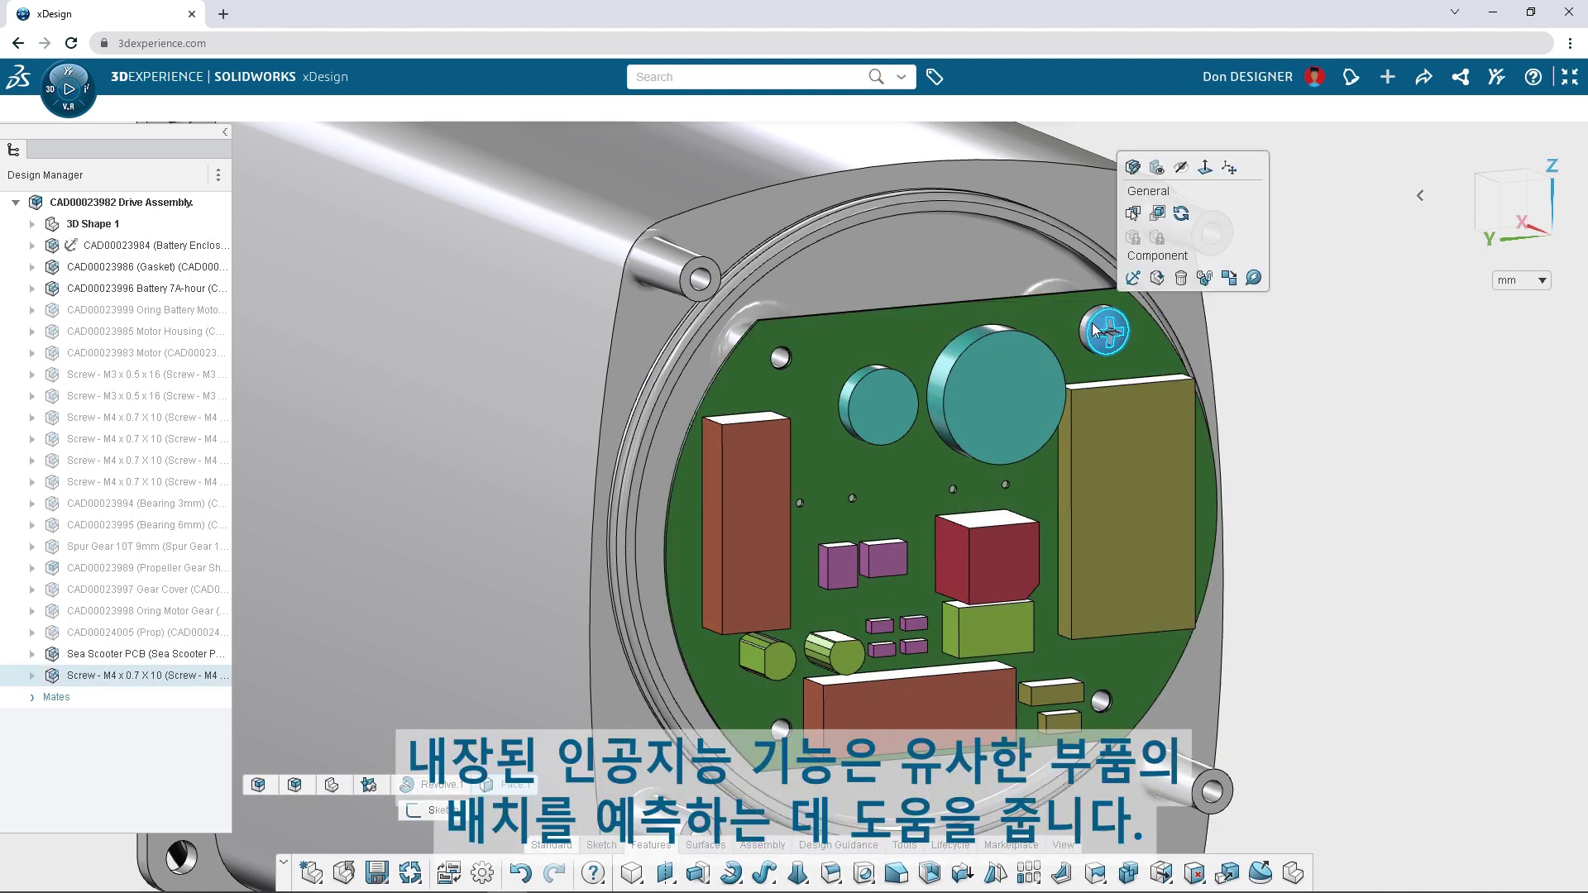
left_click(1253, 279)
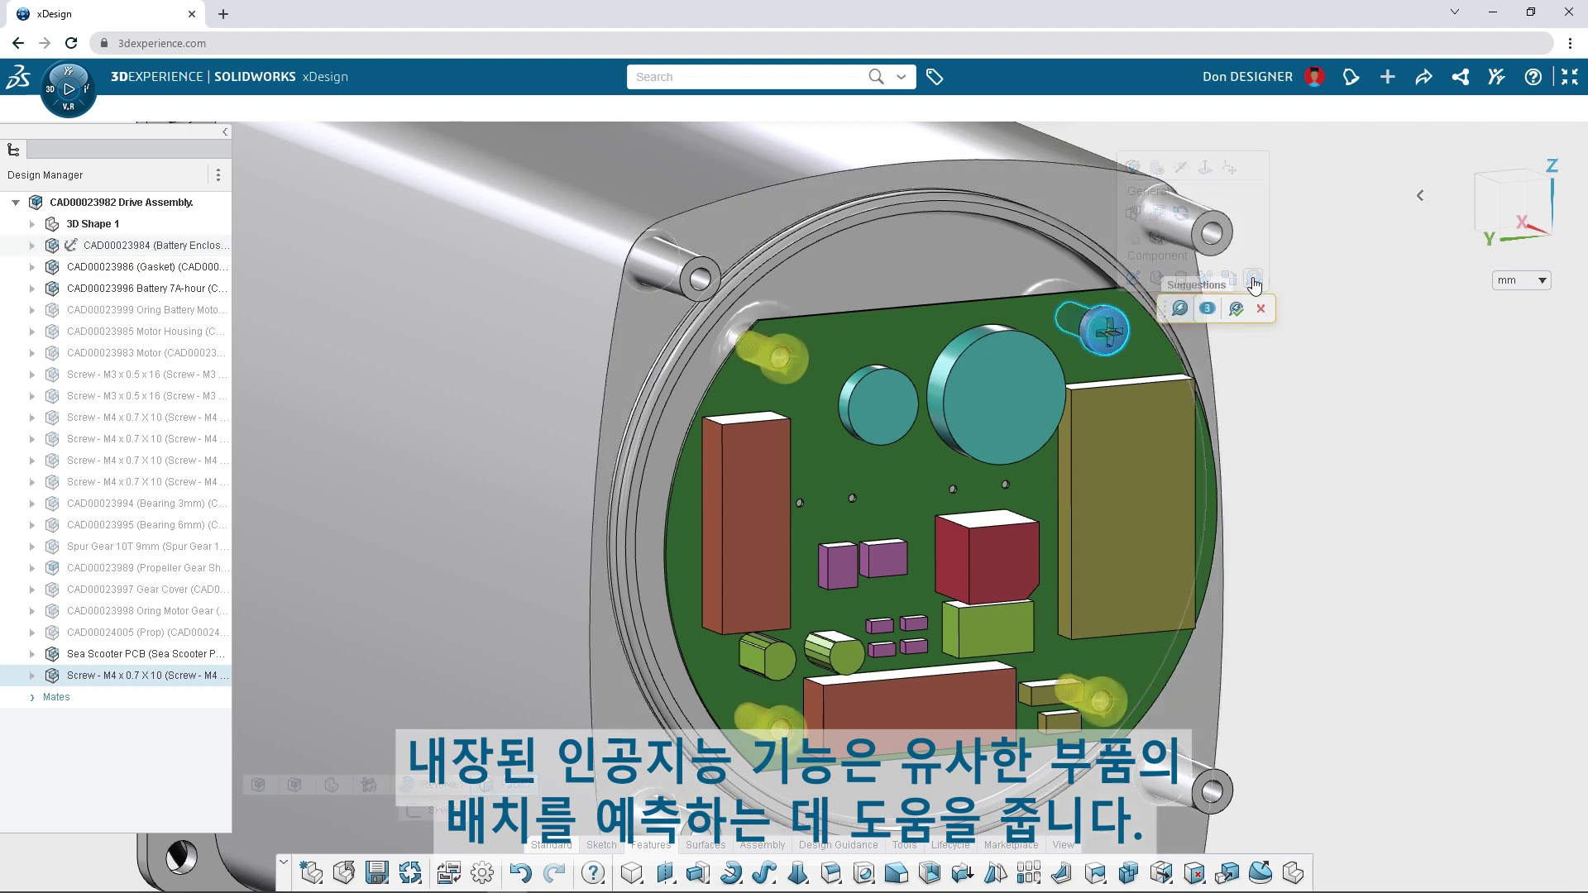
left_click(1236, 308)
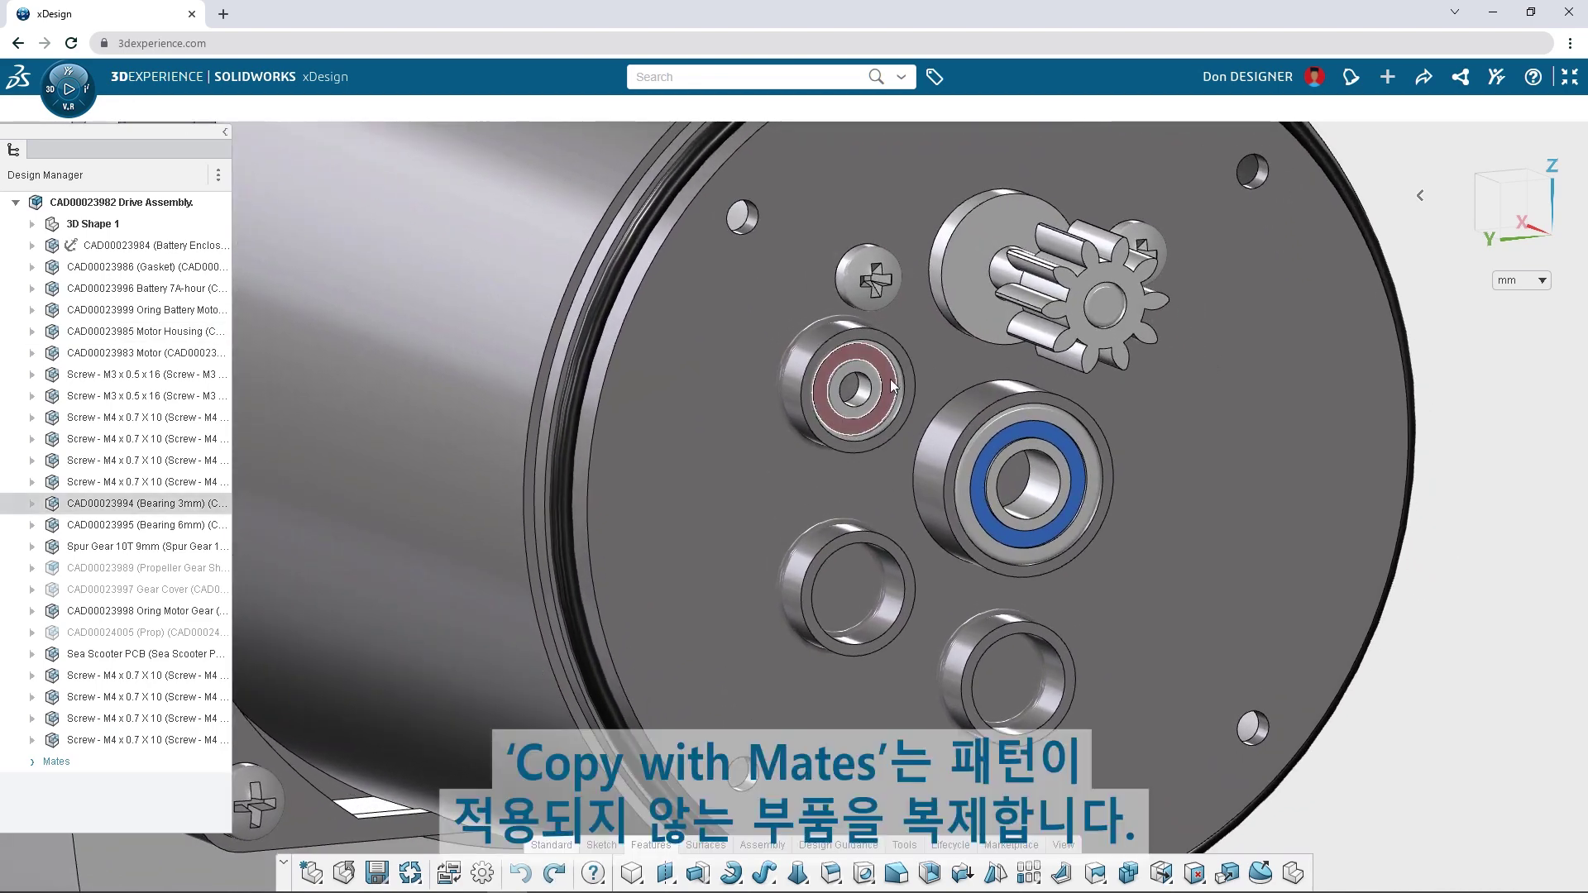
- Copy the 3mm bearing with its mates into the motor housing's two lower sockets
left_click(864, 396)
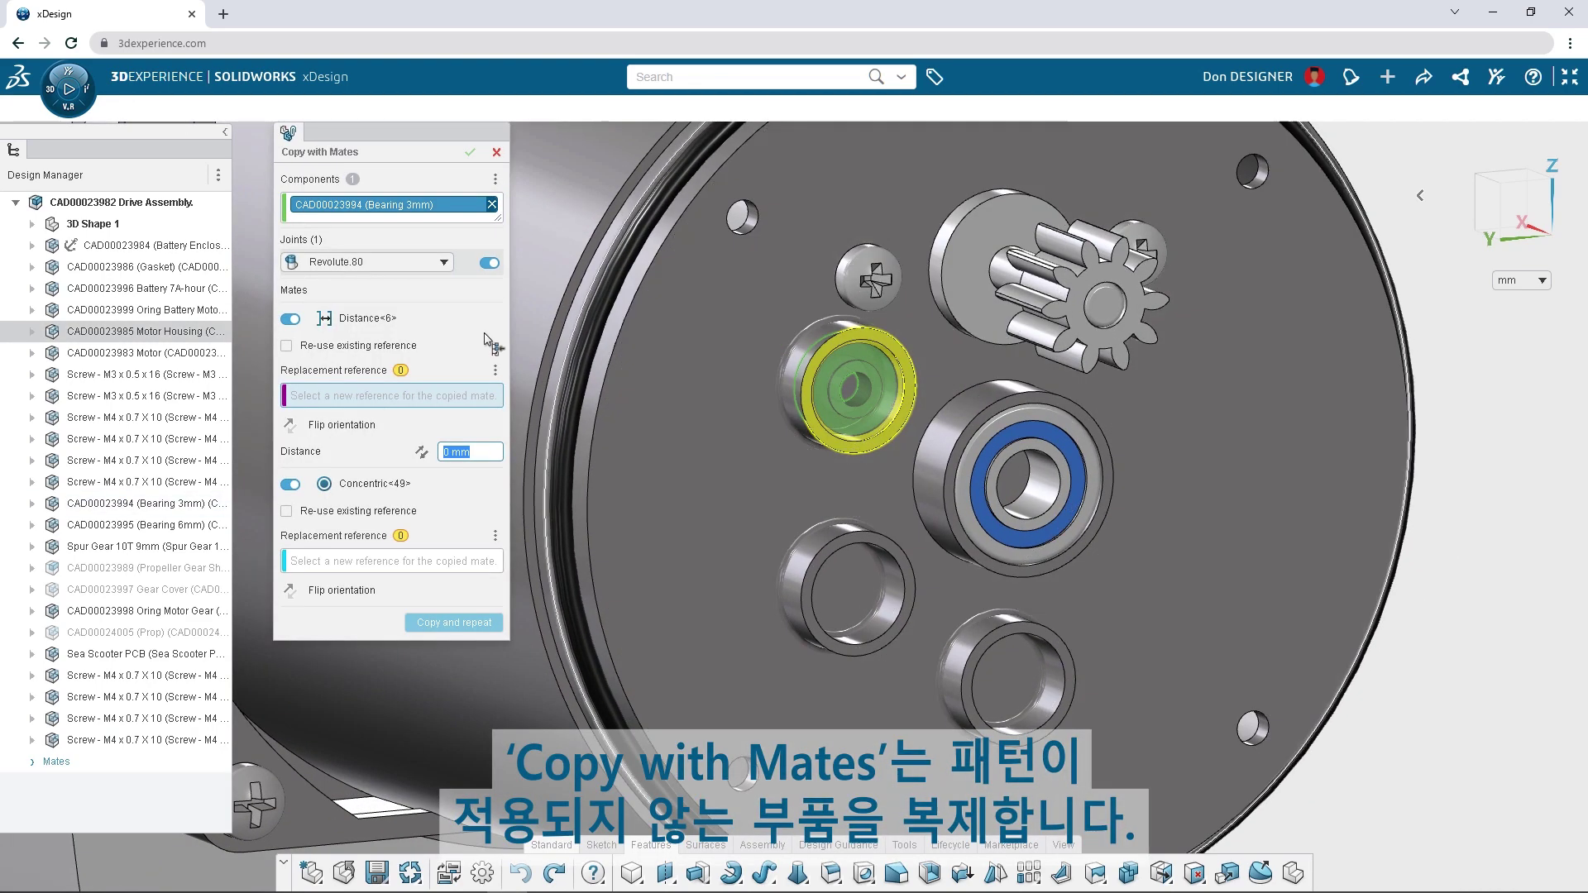
left_click(454, 596)
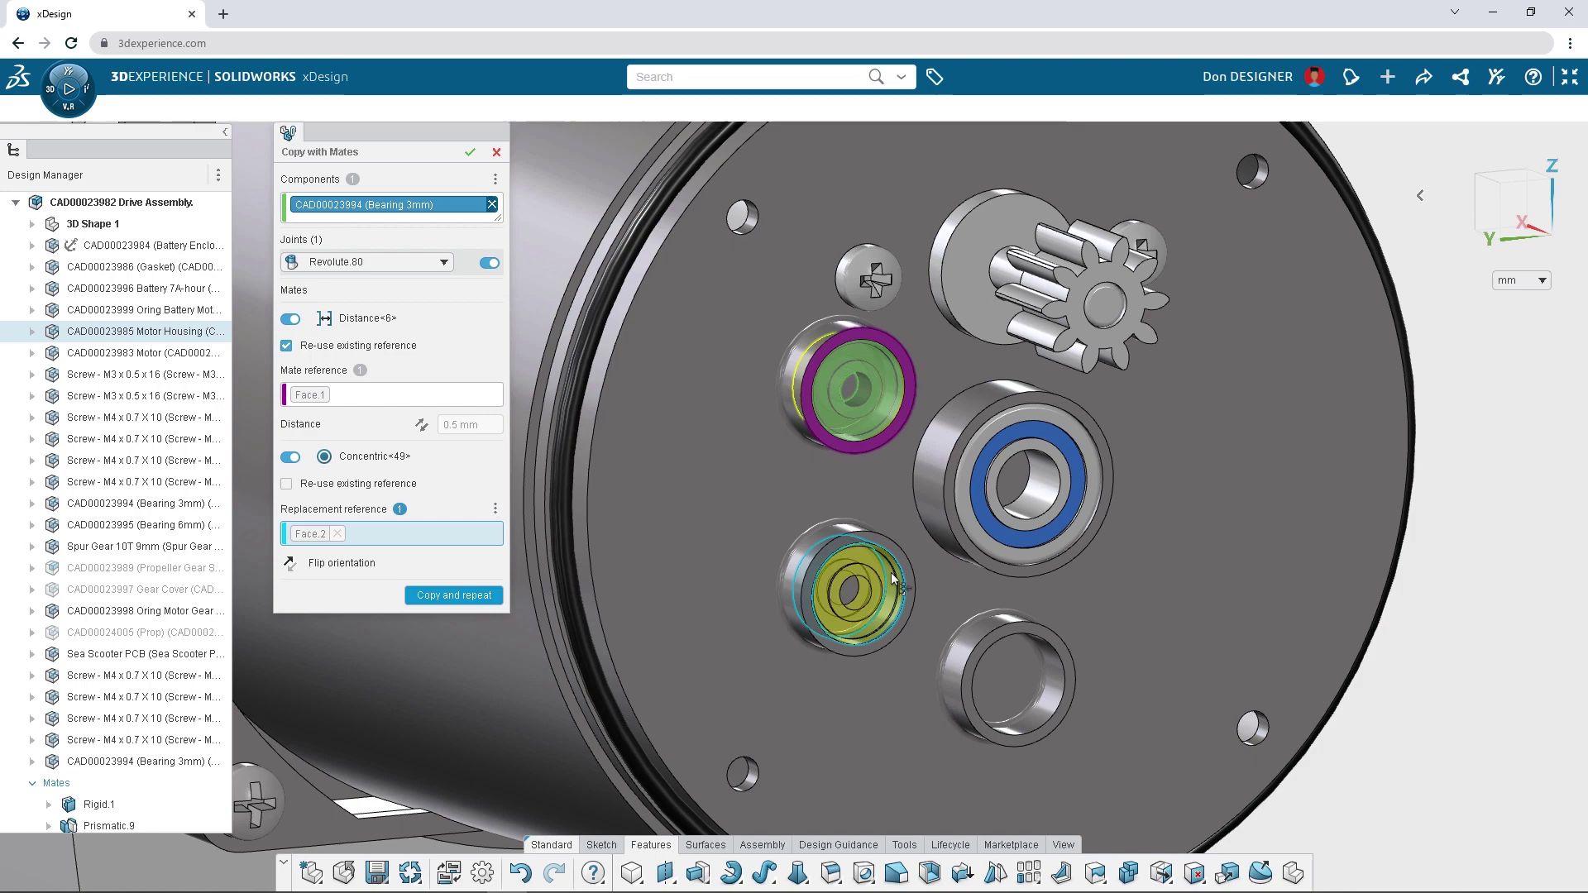
left_click(959, 687)
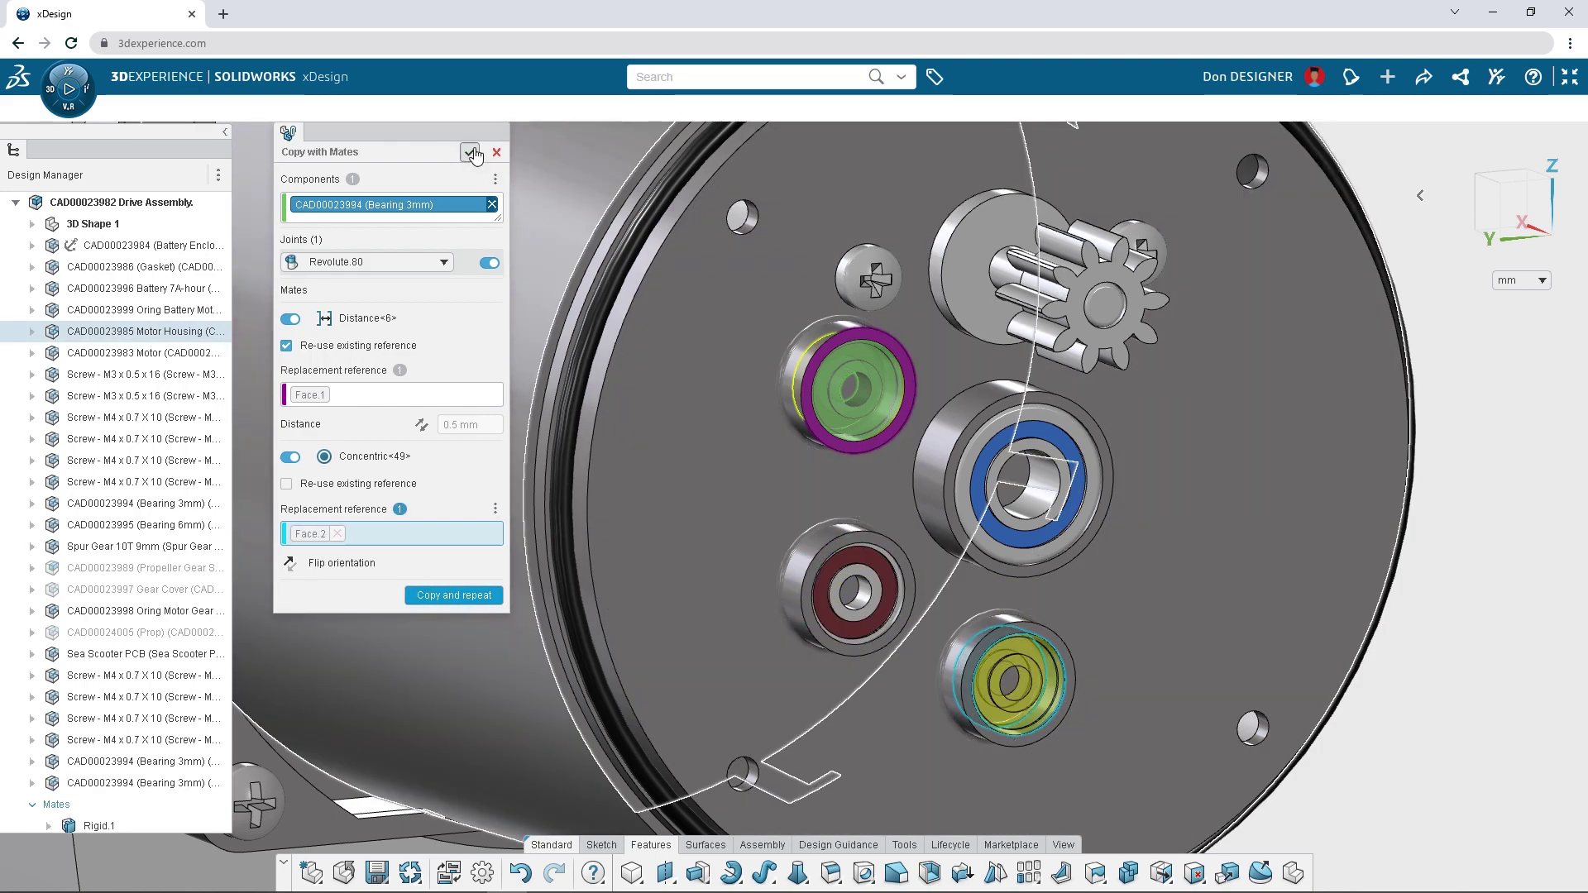
left_click(470, 152)
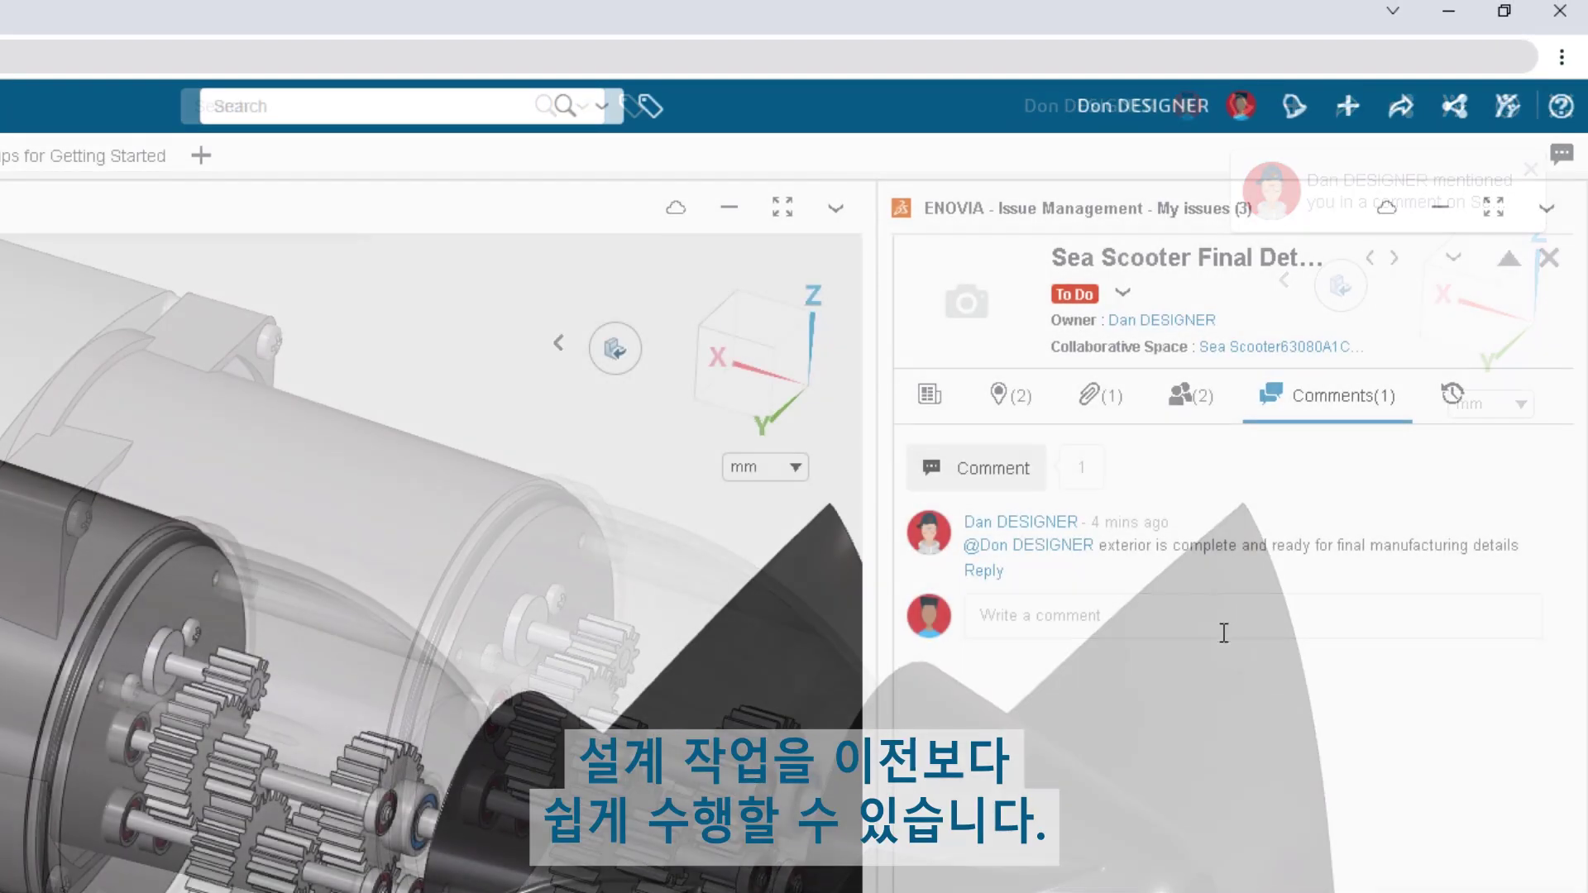
- Post the reply 'Sounds good, thanks' on the sea scooter issue
left_click(1223, 629)
type("Sounds good, ")
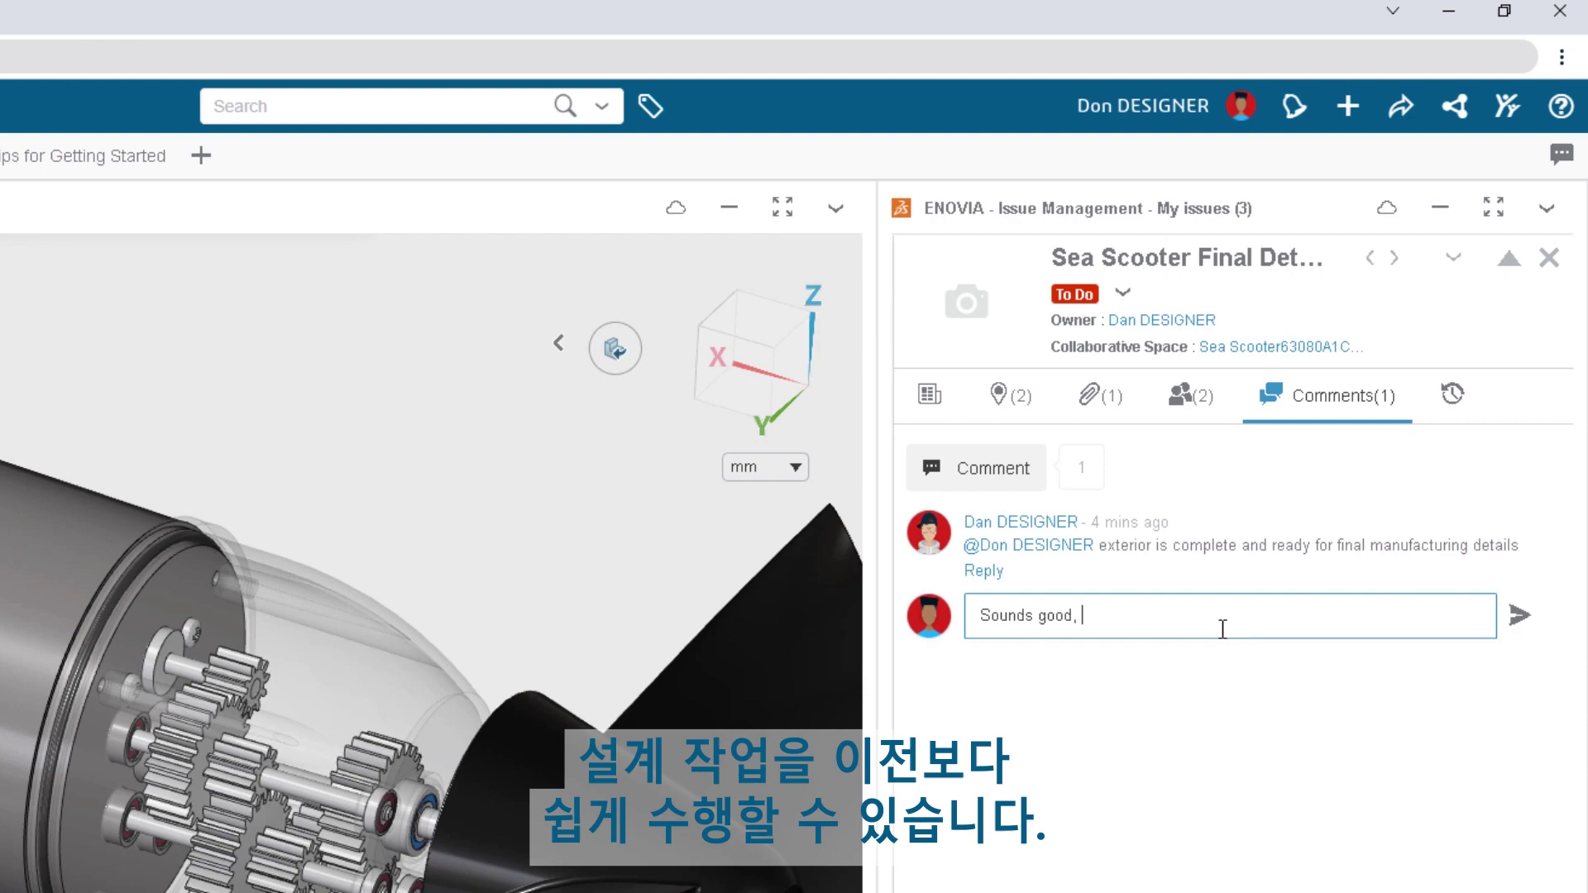
type("thanks")
left_click(1518, 618)
- Review the Final Details markup slides for the logo and threads in the issue attachments
left_click(1093, 397)
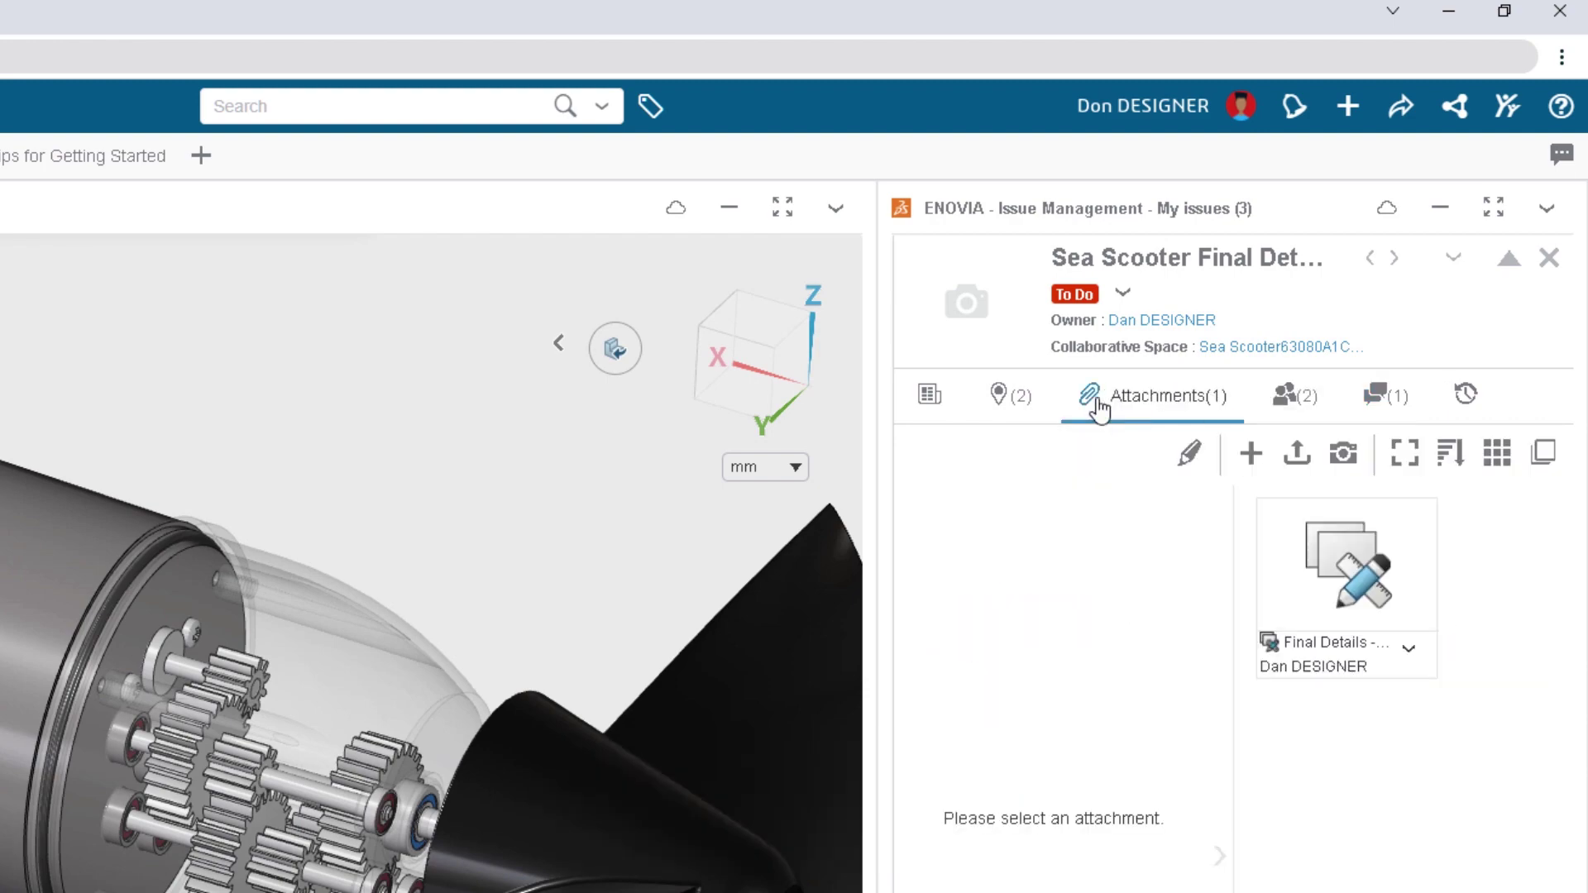
double_click(1353, 583)
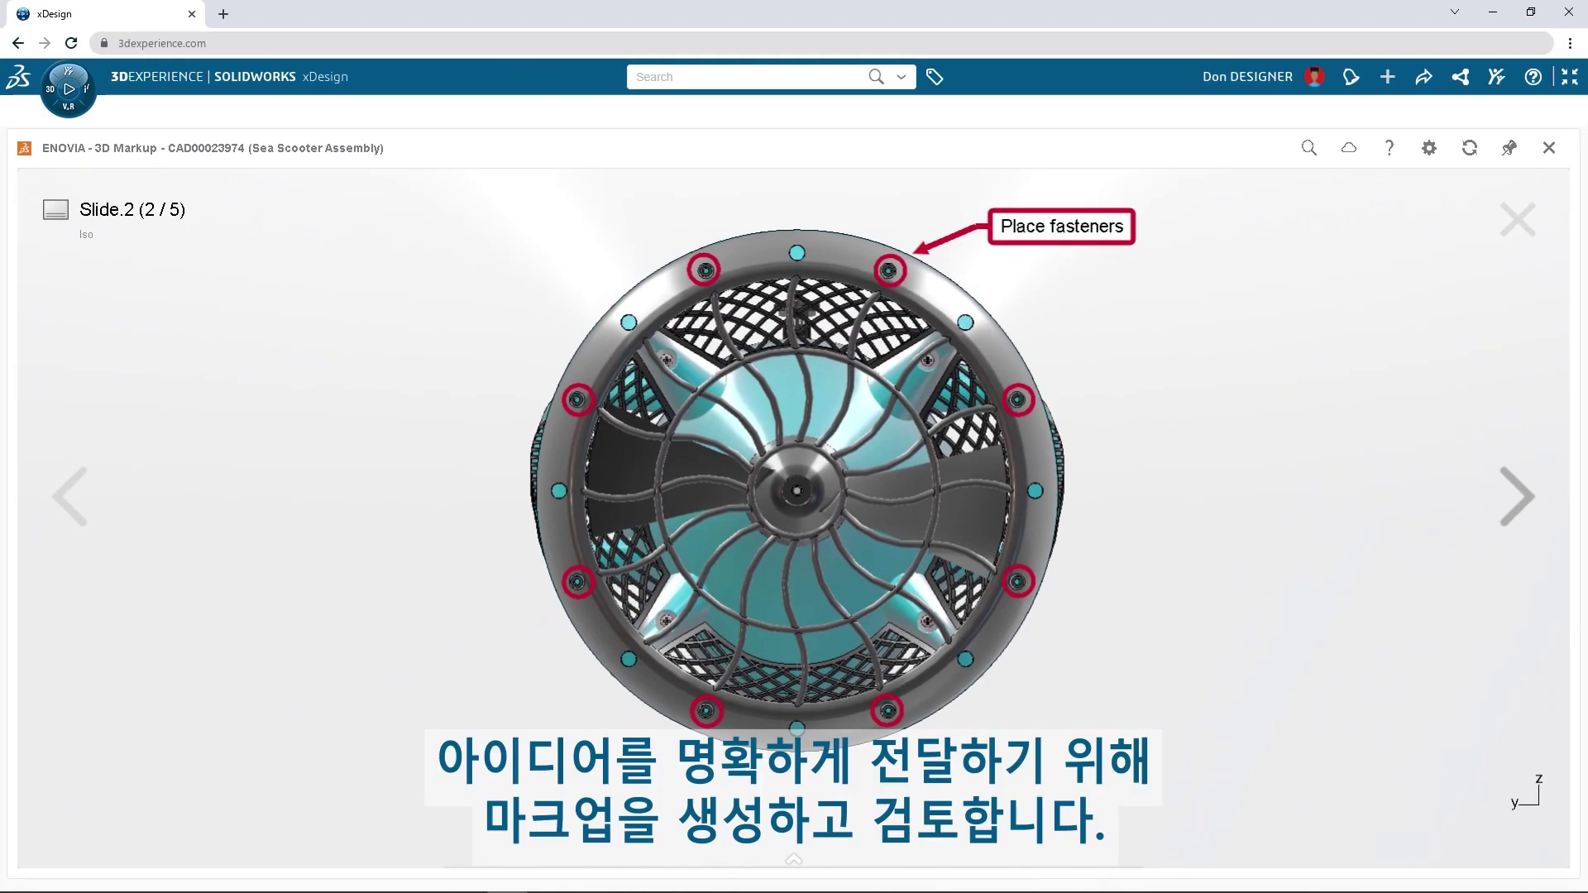
left_click(1517, 497)
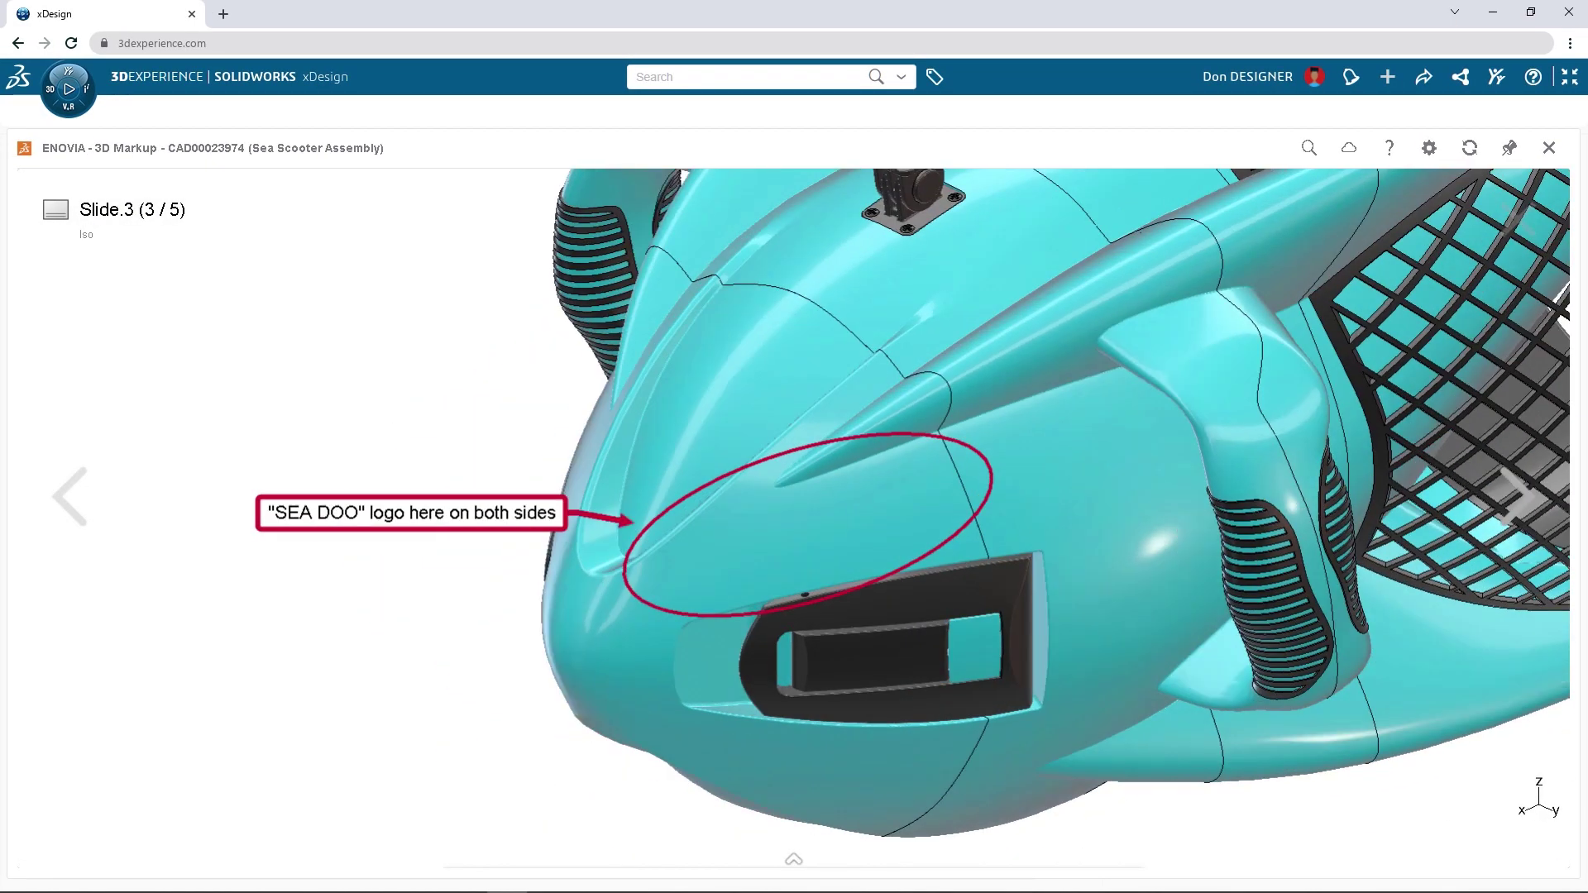
left_click(1517, 496)
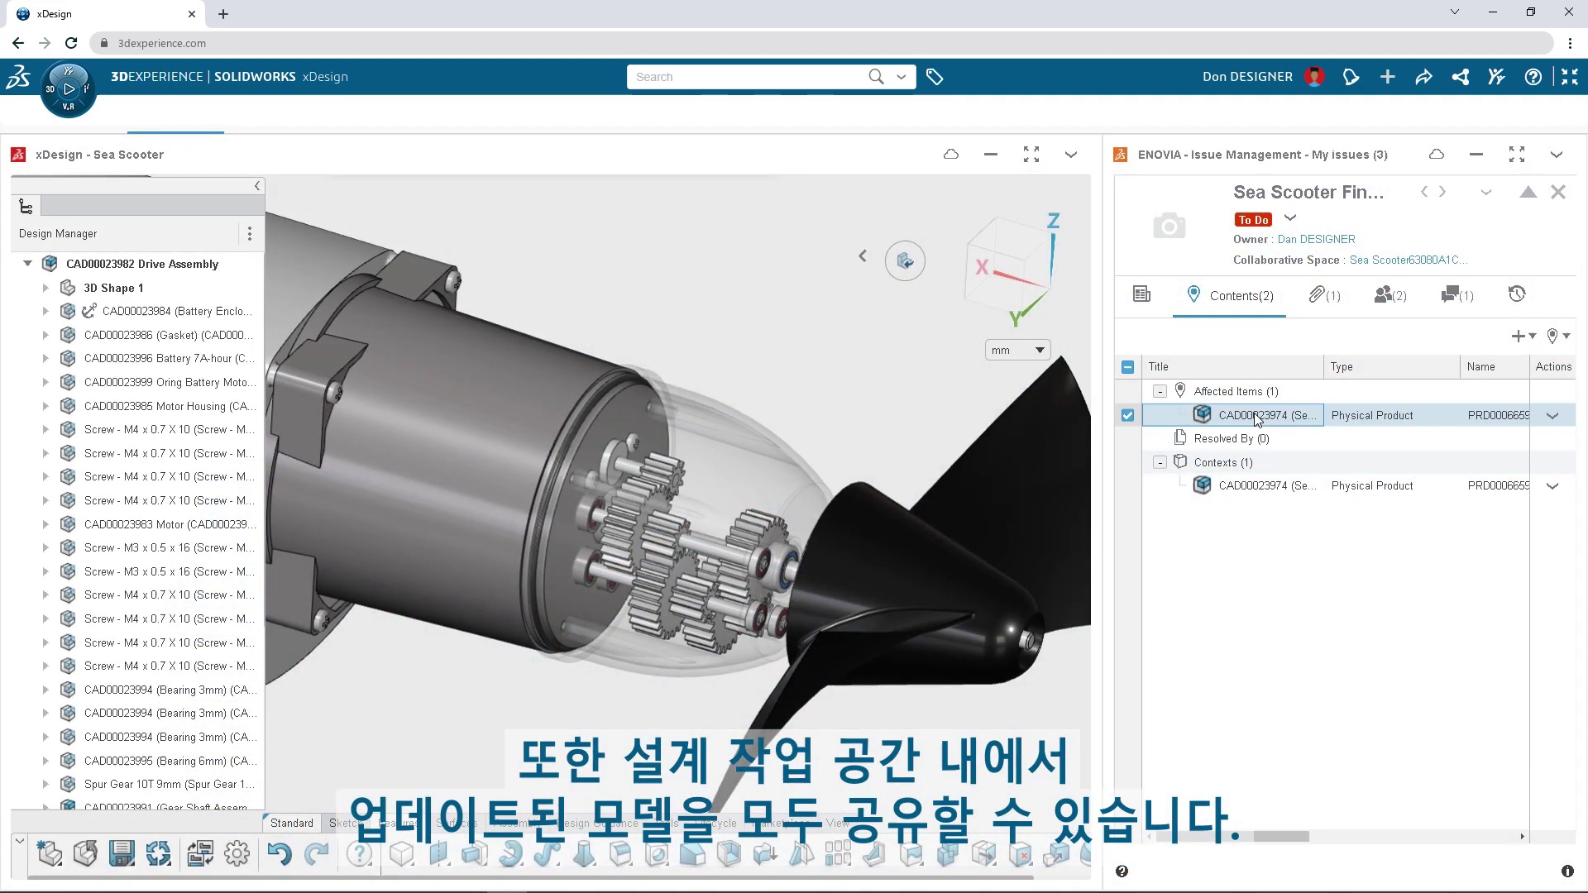
- Bring the Sea Scooter Assembly into xDesign and show the full model
left_click_drag(1221, 415, 1084, 401)
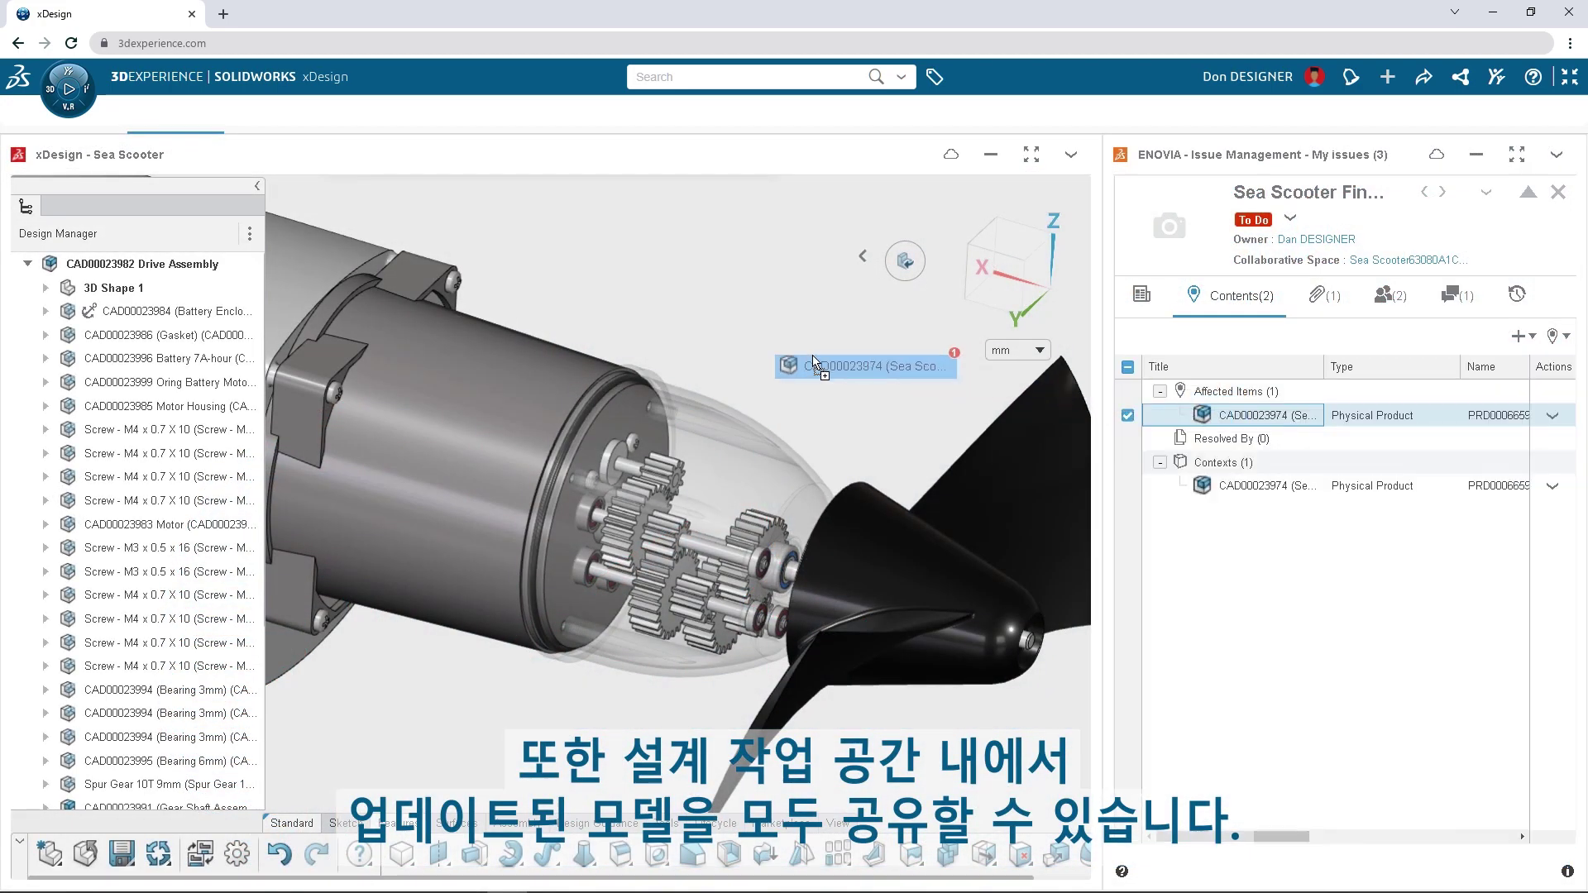
left_click_drag(813, 362, 814, 362)
left_click(785, 444)
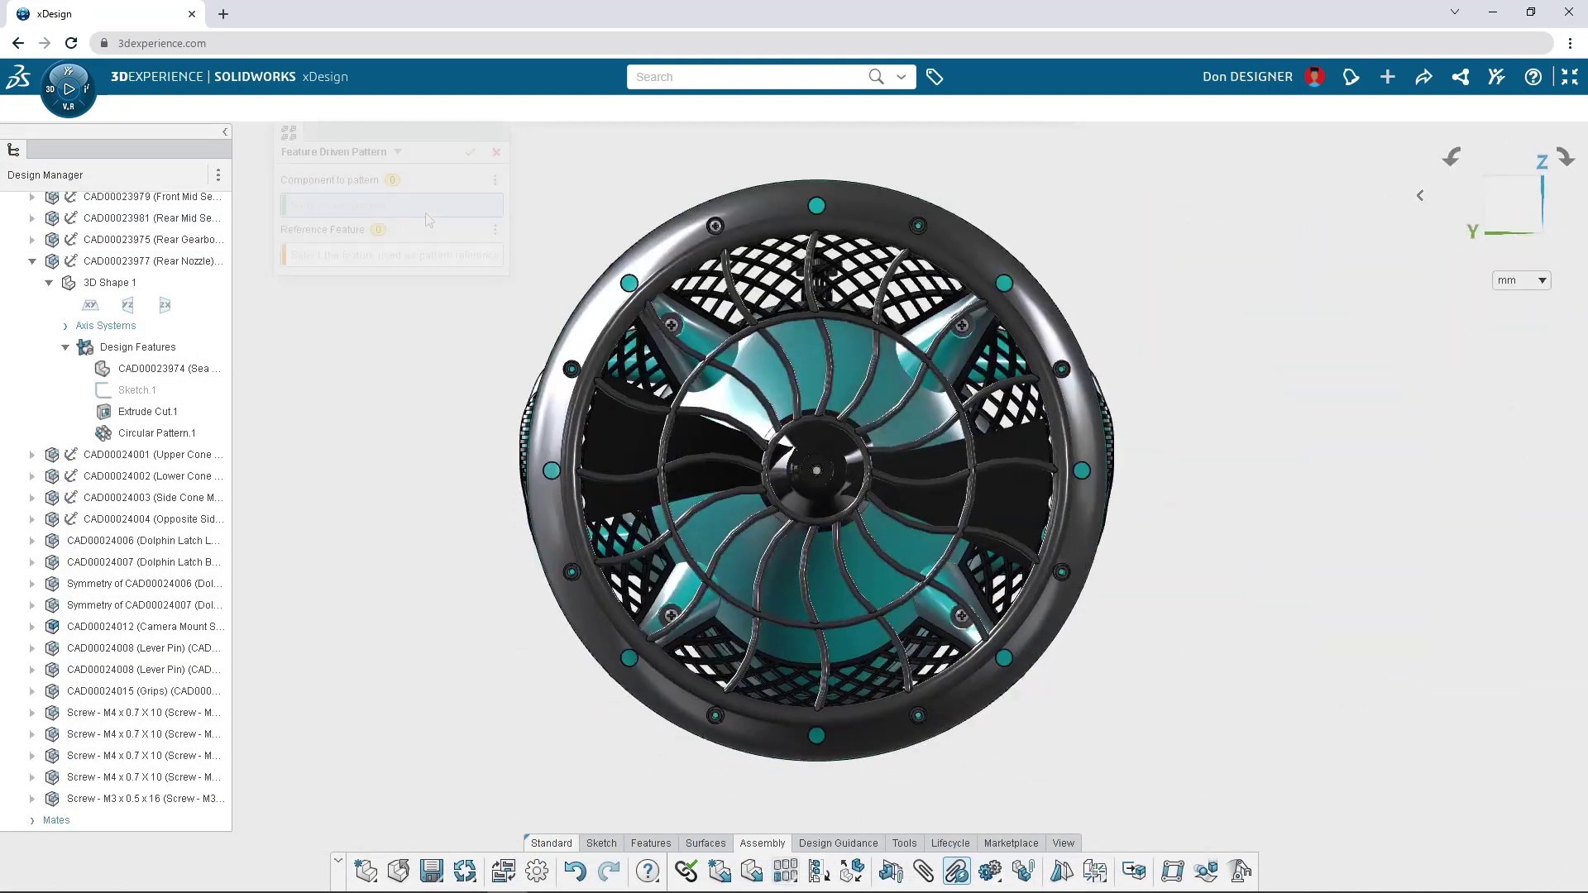
- Pattern the M3 screw into every nozzle rim hole, driven by Circular Pattern.1
left_click(715, 226)
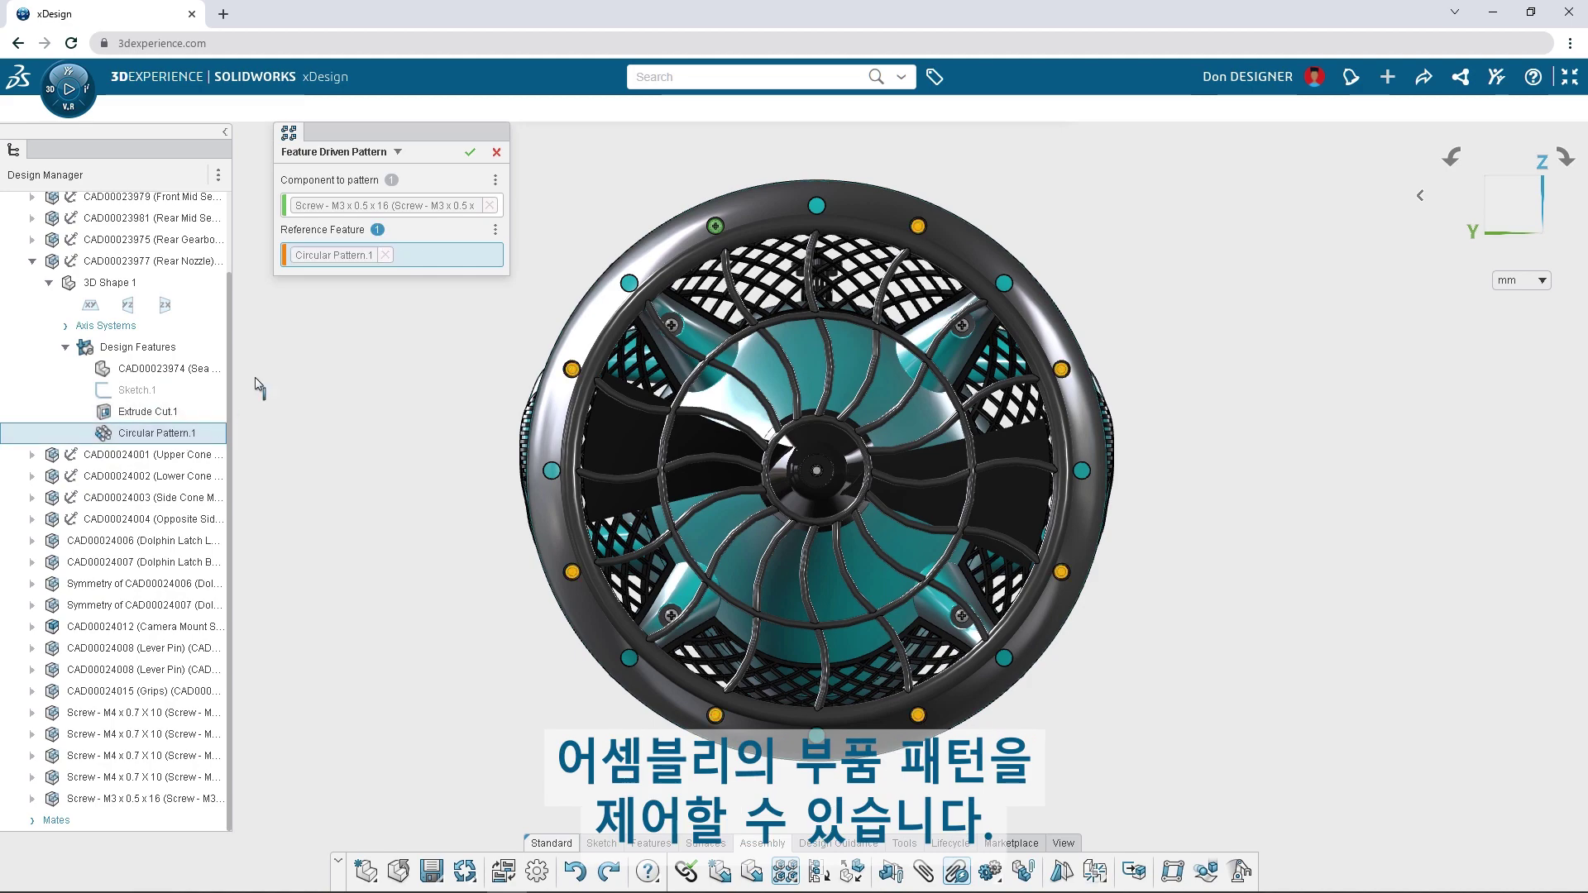
left_click(469, 153)
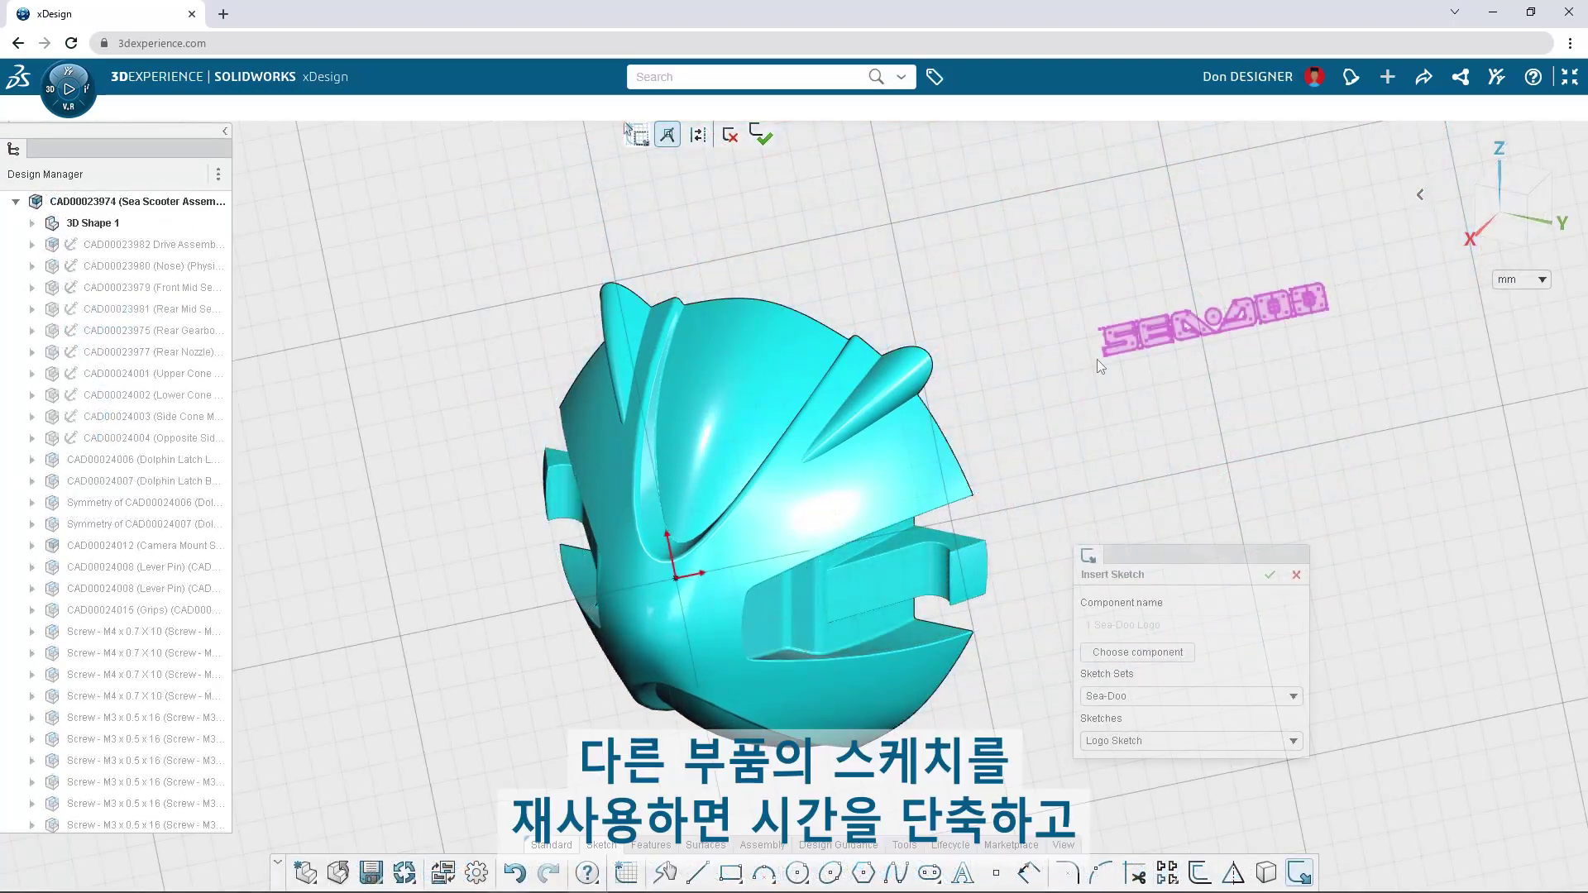
- Place the Sea-Doo logo sketch on the scooter's nose and rotate it 15°
left_click(713, 549)
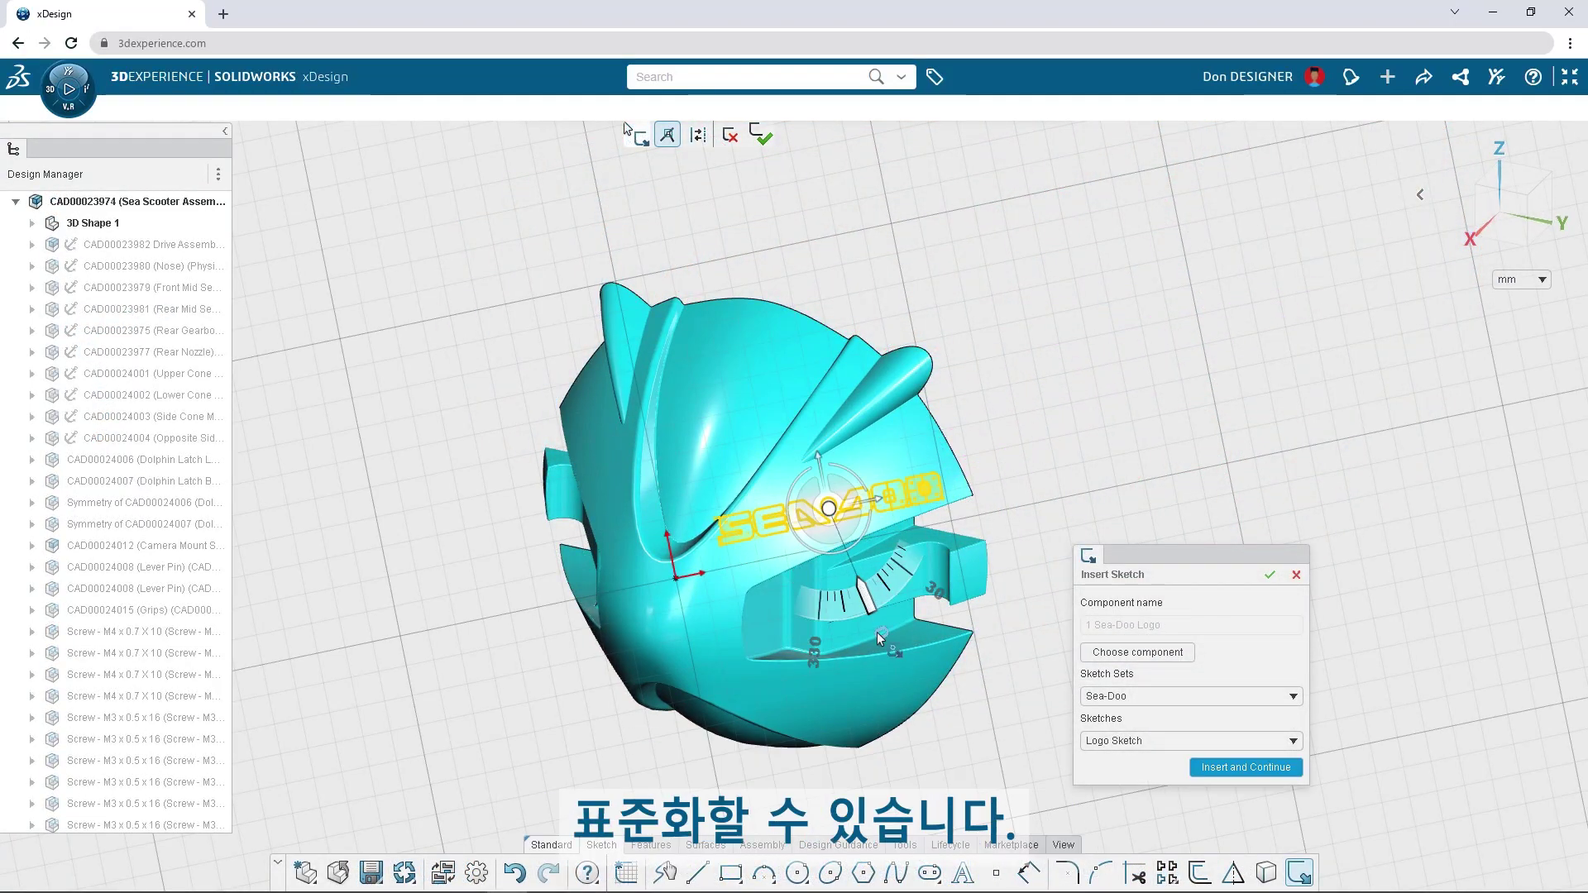
type("15")
key("Return")
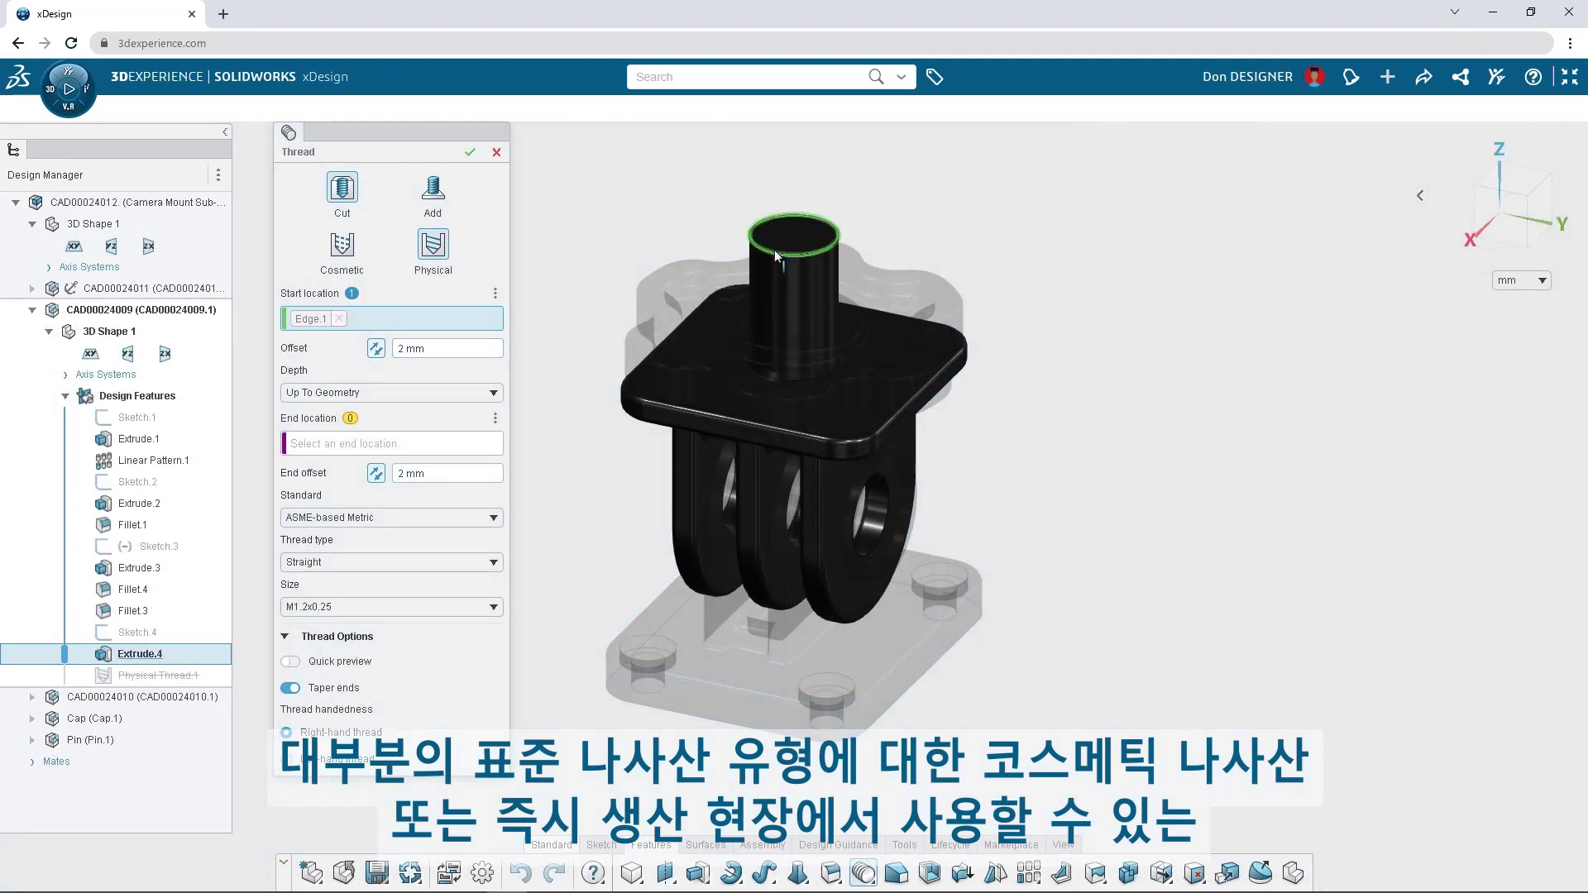
- Cut a physical ASME Inch 1/4-20 thread on the camera mount post, ending at the plate face
left_click(455, 444)
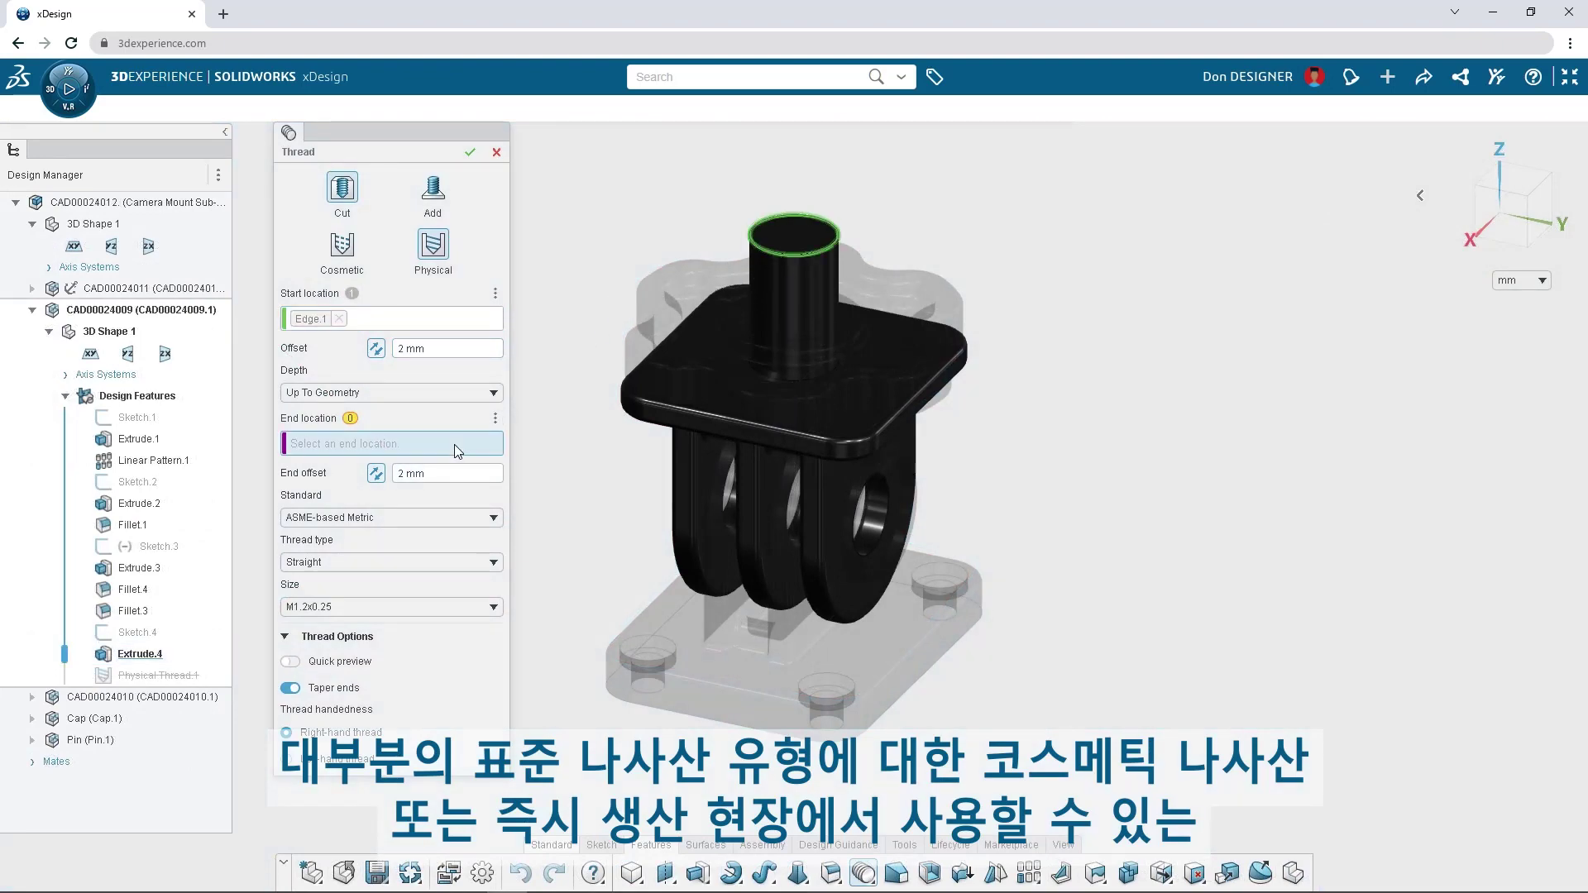
left_click(691, 387)
left_click(488, 518)
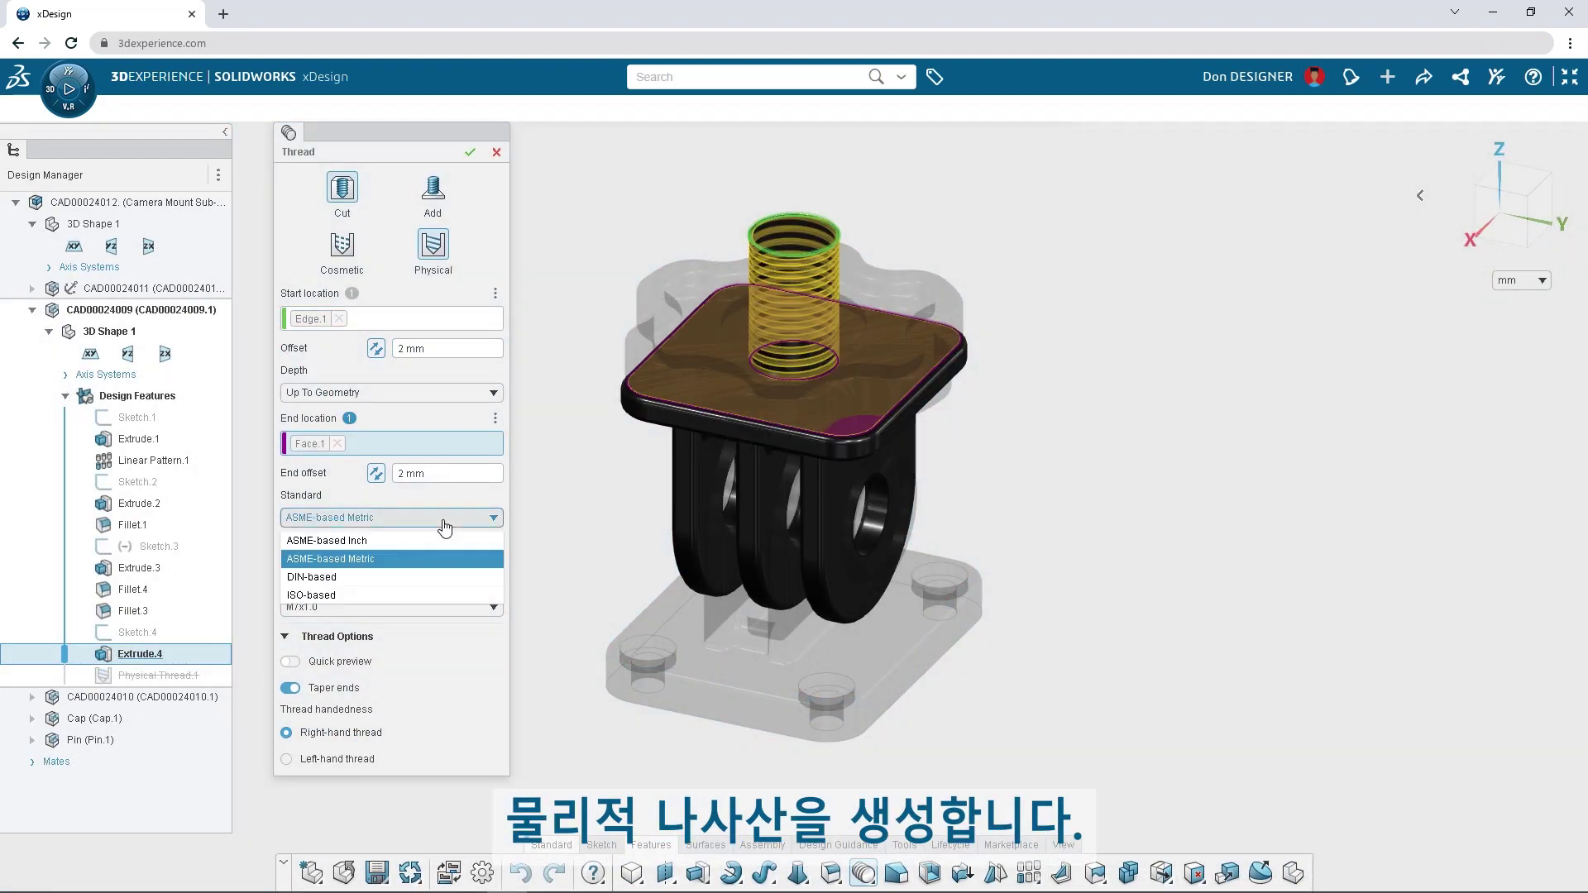
left_click(408, 543)
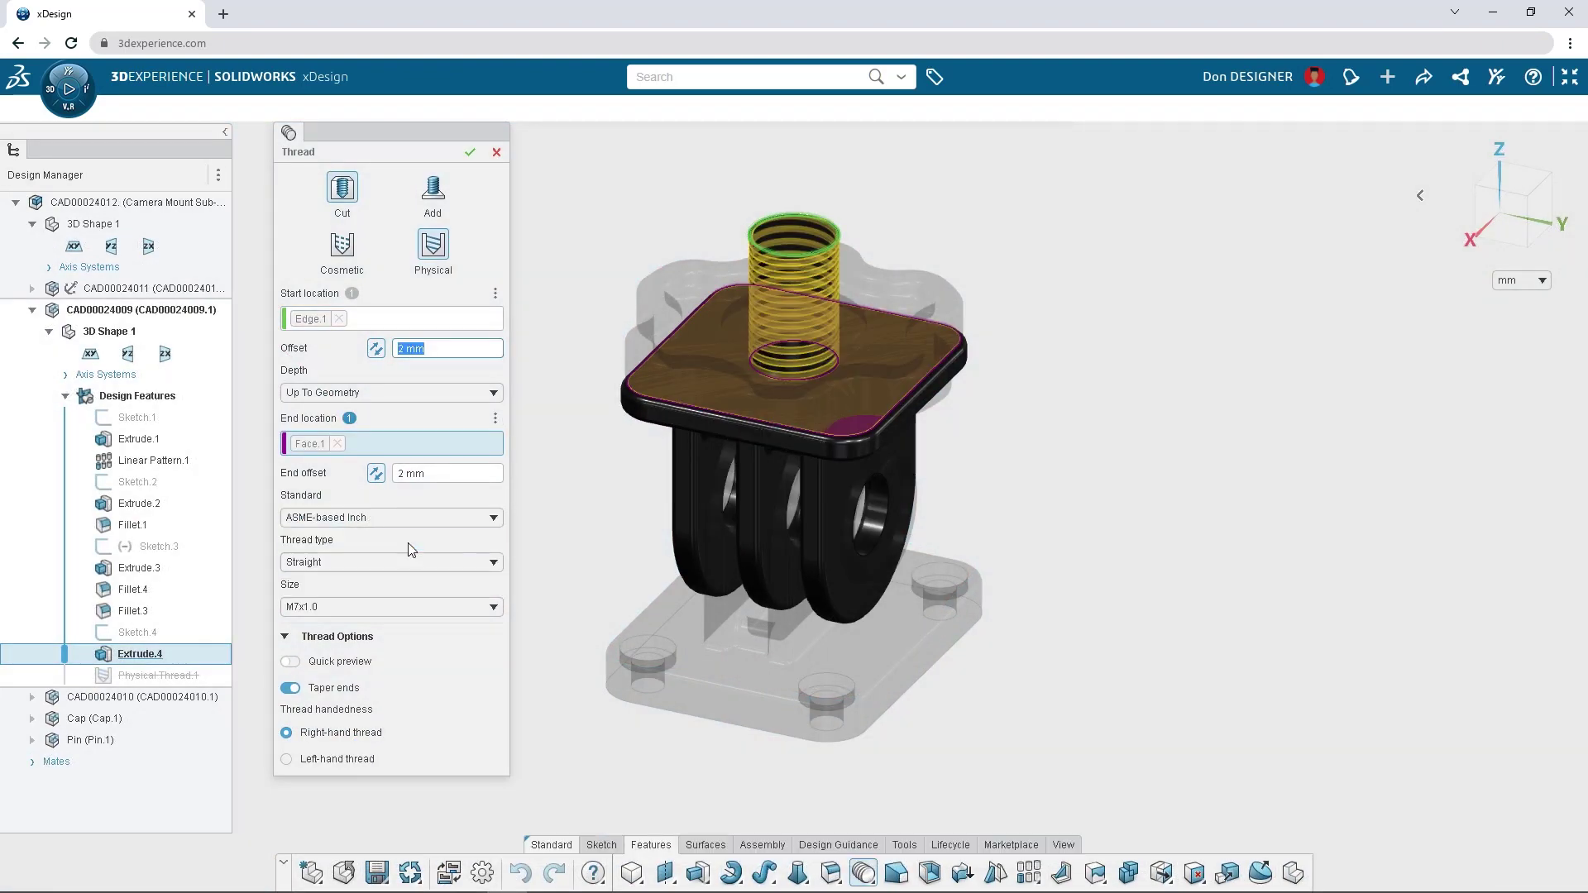
left_click(469, 152)
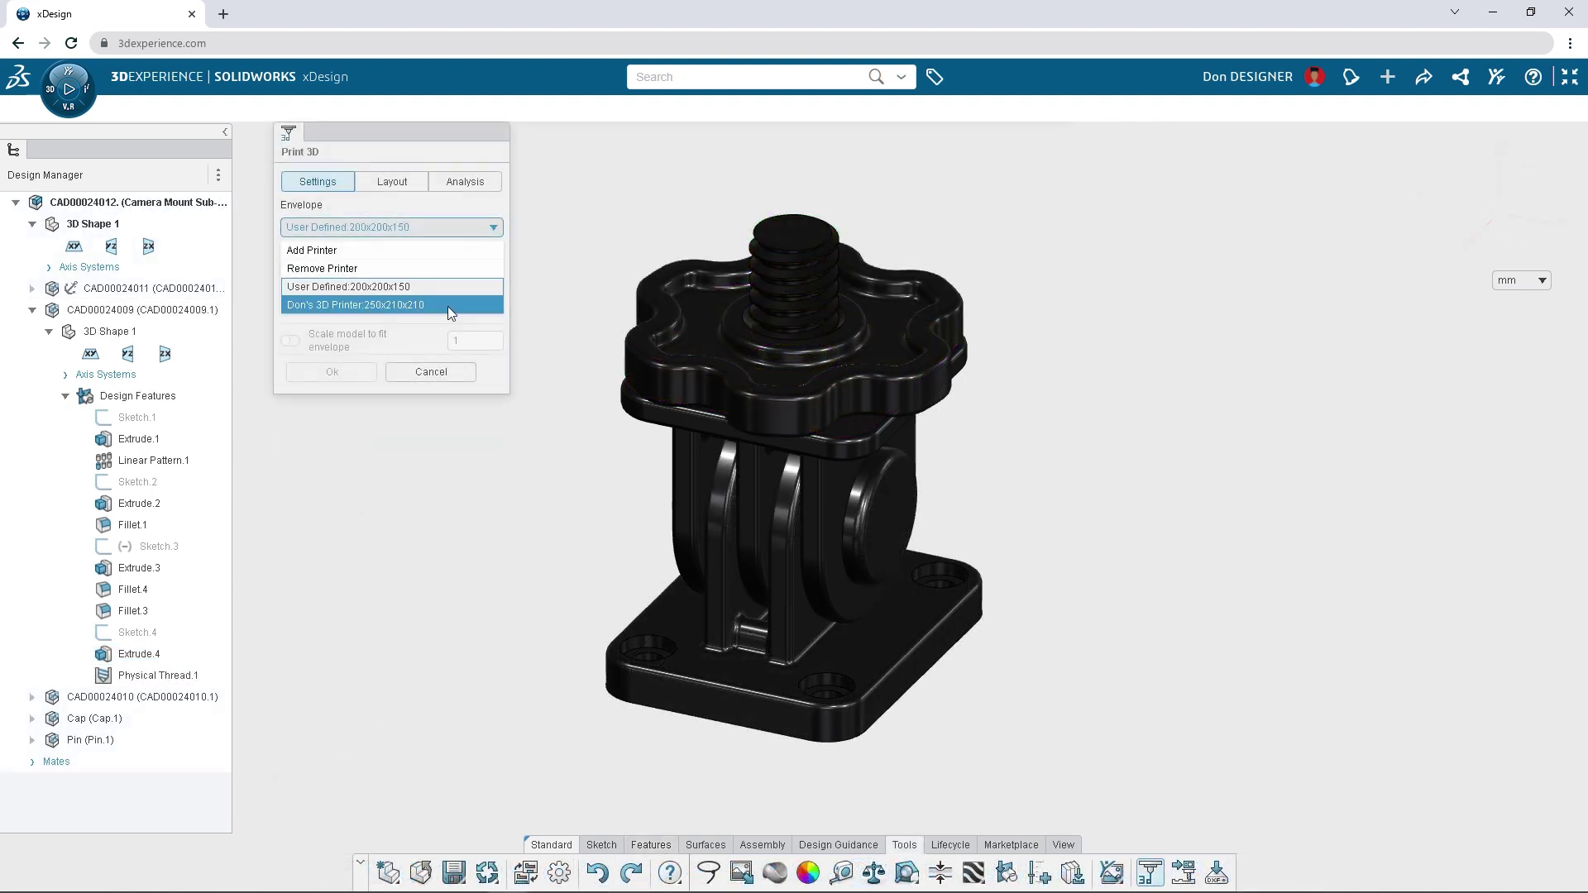
- Choose the 250x210x210 printer envelope and auto-arrange the camera mount parts on the bed
left_click(449, 305)
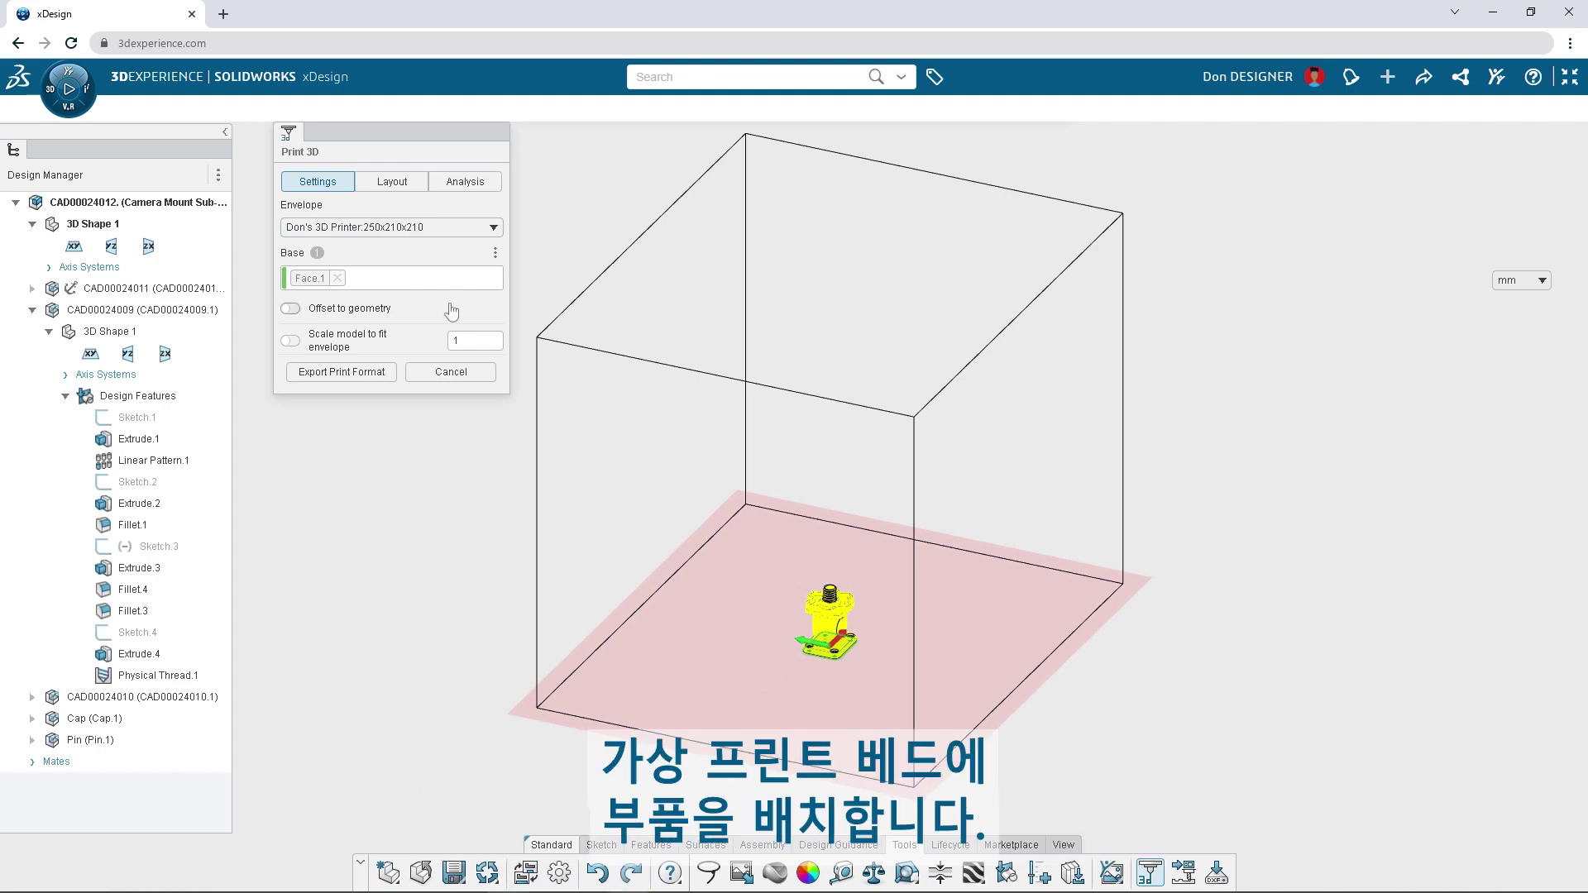
left_click(408, 182)
left_click(447, 275)
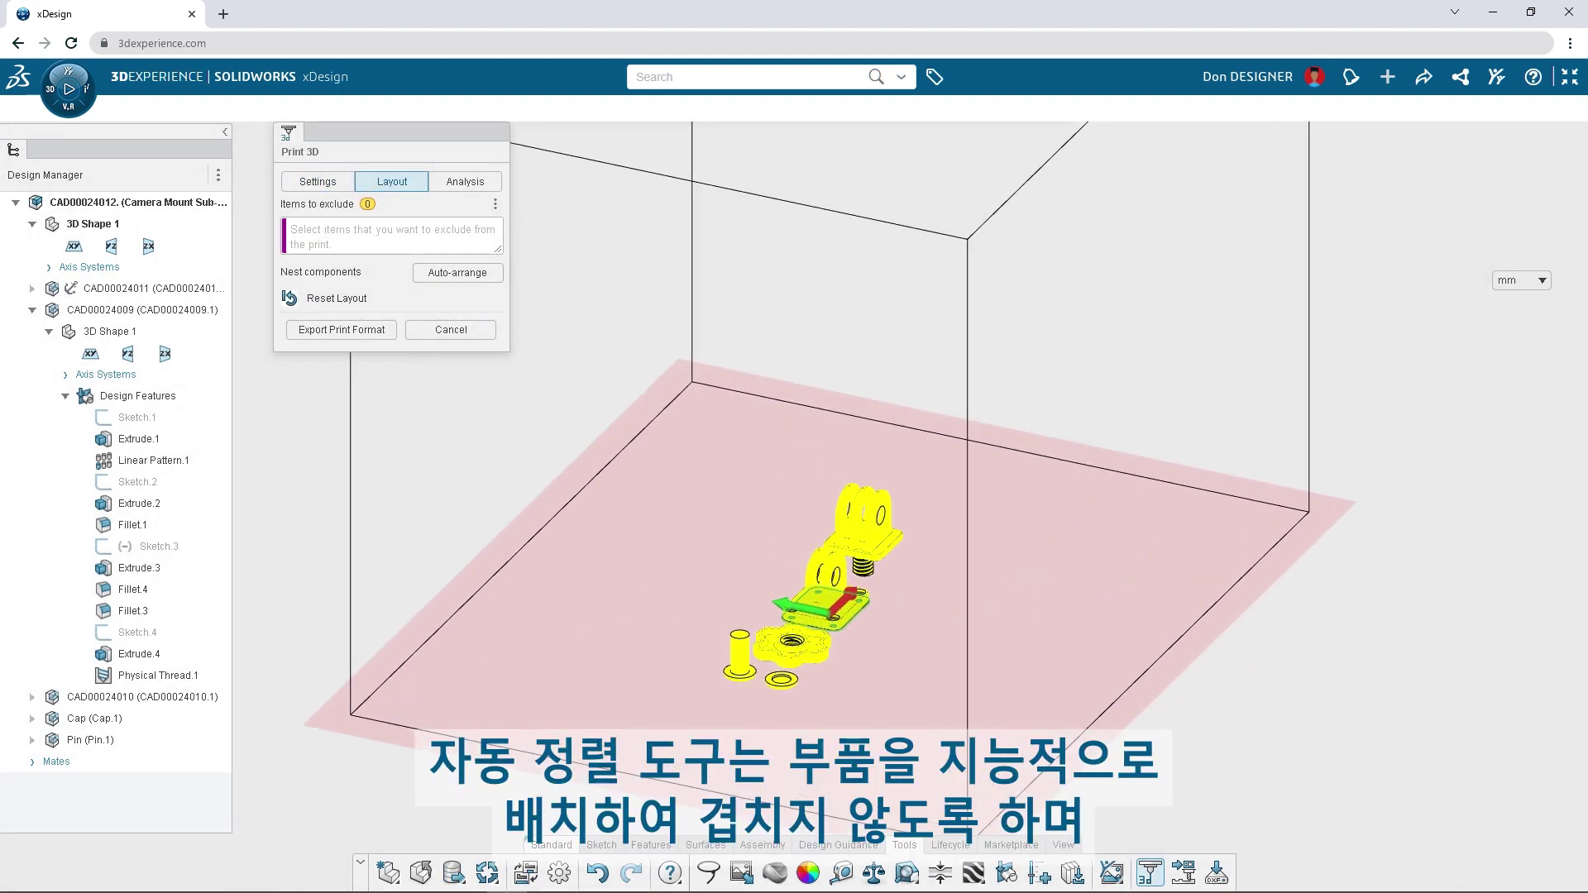
- Show areas that need support, with a 75° threshold angle
left_click(467, 186)
left_click(291, 242)
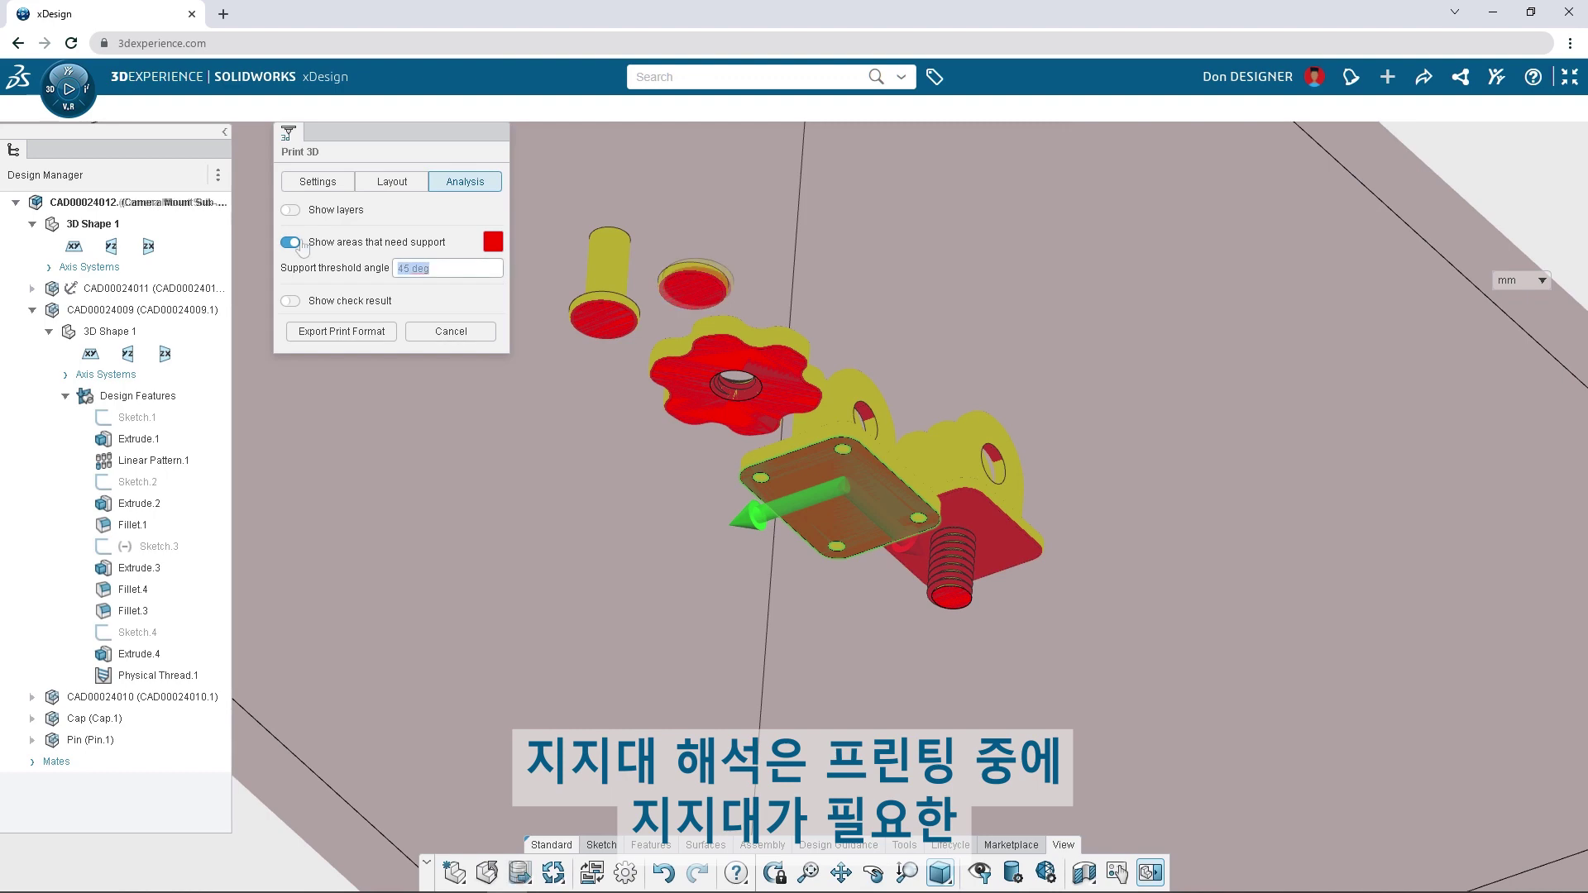
double_click(419, 268)
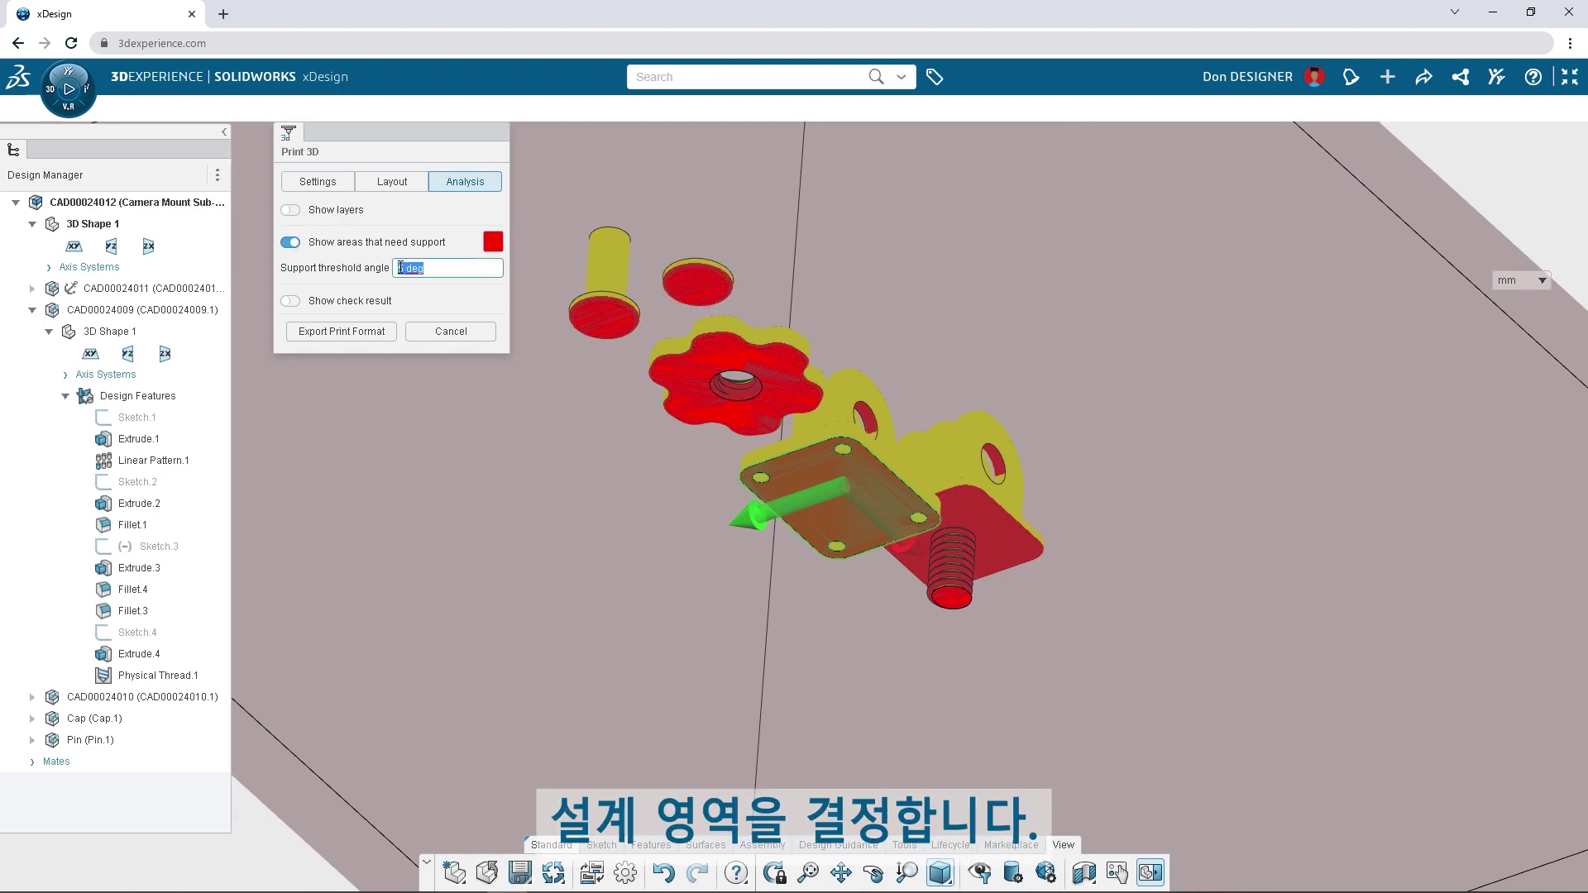